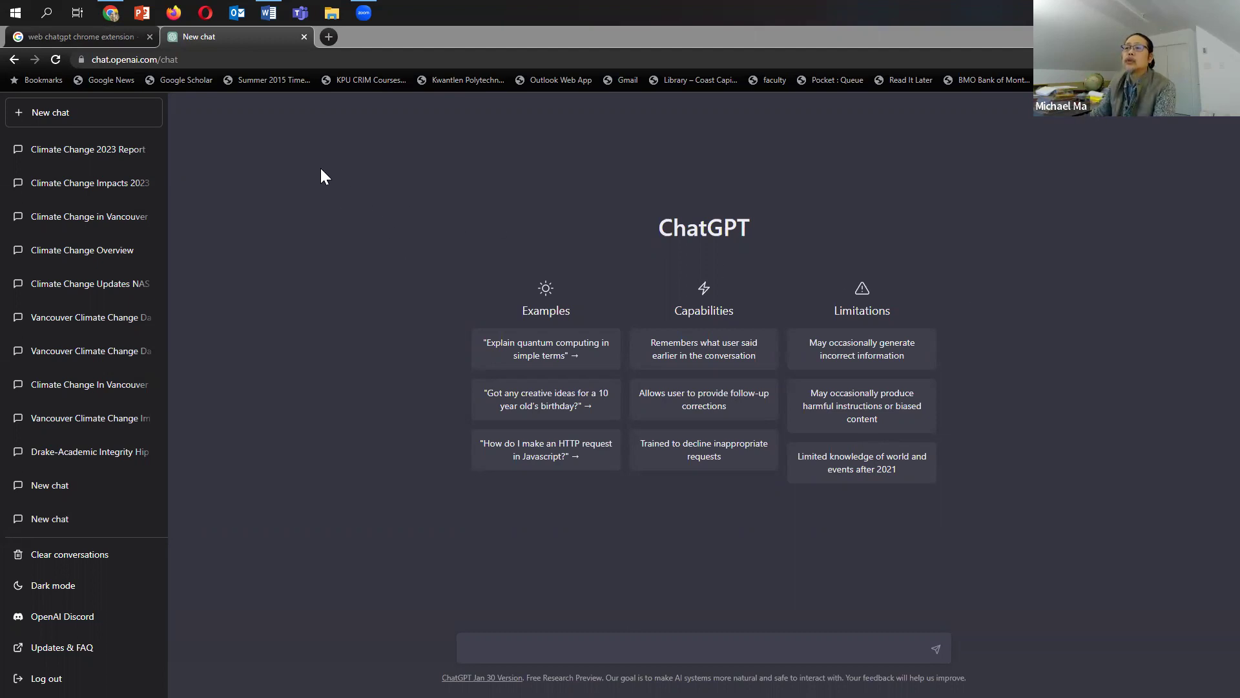
Install the WebChatGPT extension from its Chrome Web Store page via Add to Chrome
{"action": "left_click", "coordinate": [77, 38]}
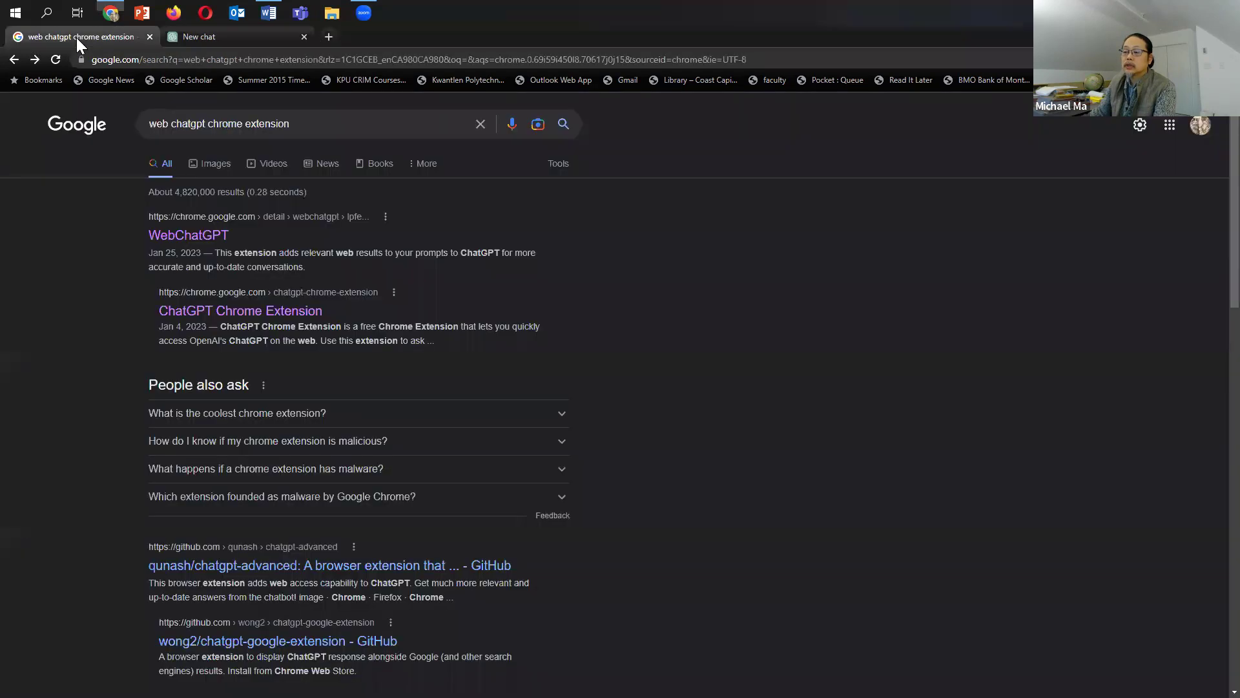
{"action": "left_click", "coordinate": [209, 237]}
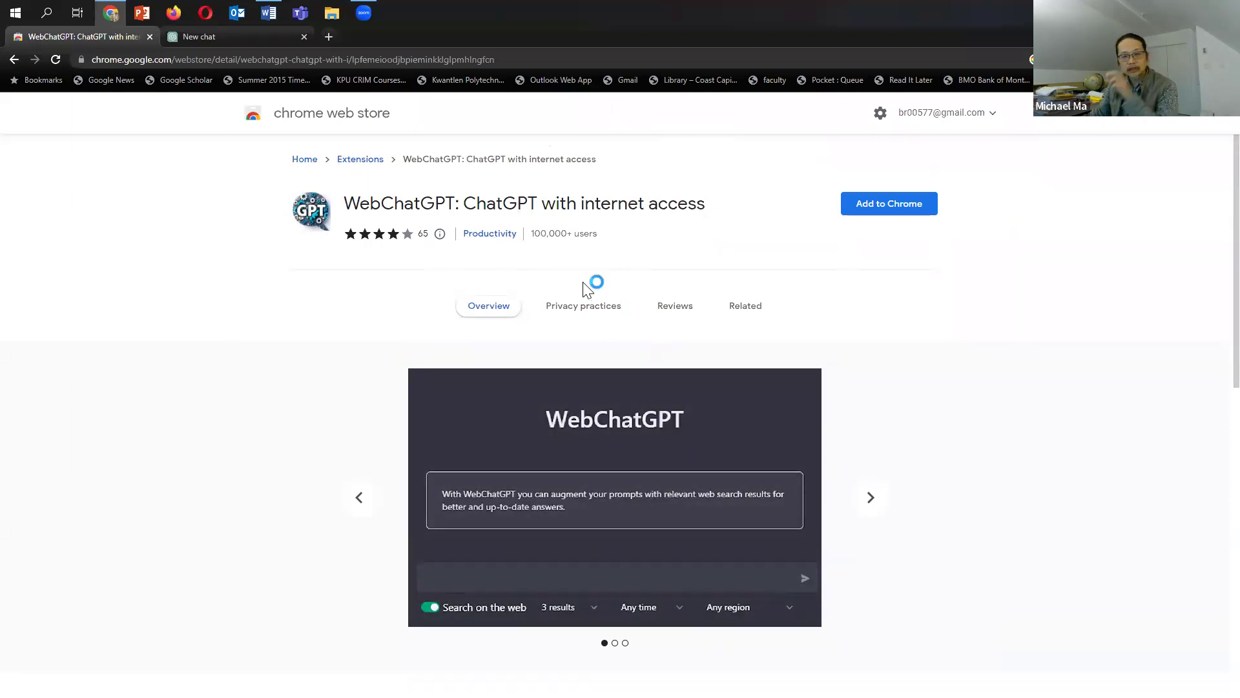
{"action": "left_click", "coordinate": [917, 206]}
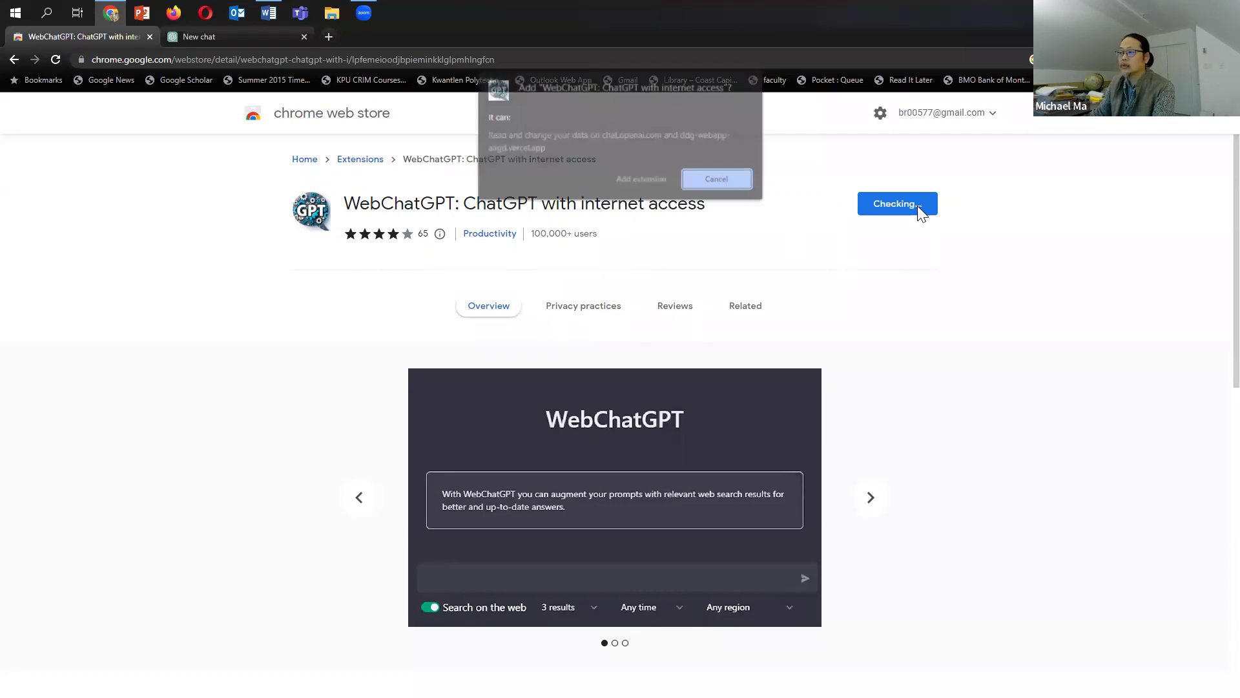
{"action": "left_click", "coordinate": [638, 182]}
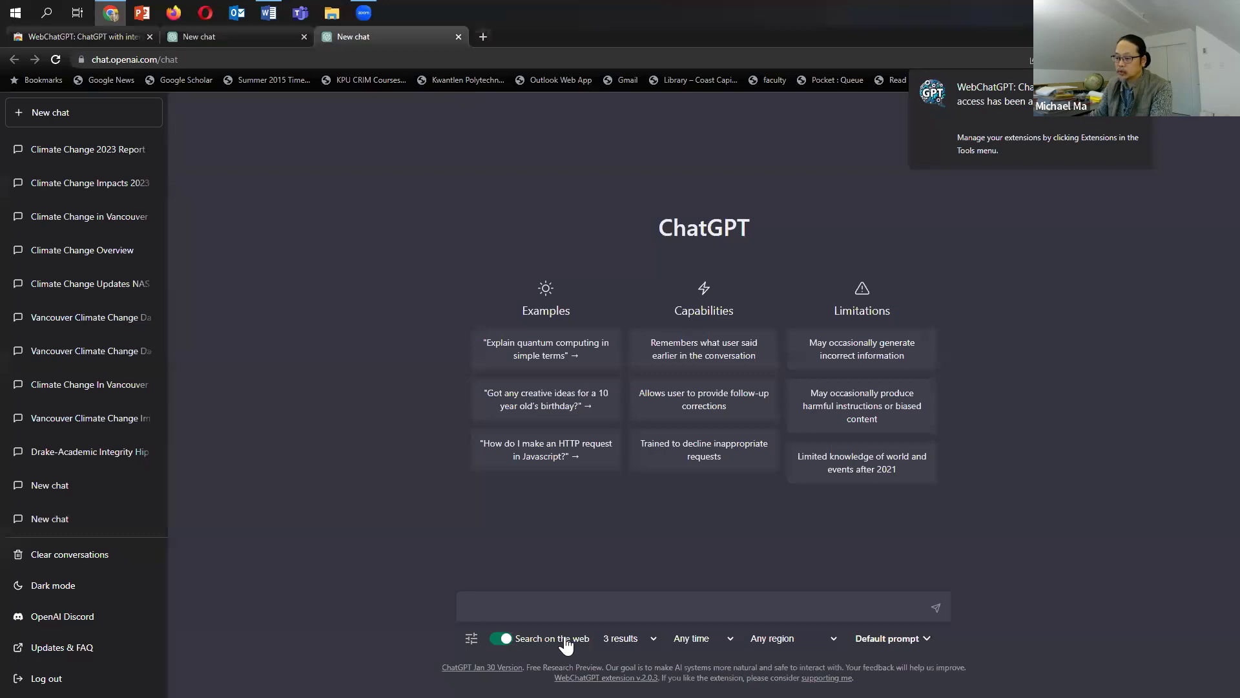
Set ChatGPT's web search to 5 results, keeping Any time and Any region
{"action": "left_click", "coordinate": [518, 606]}
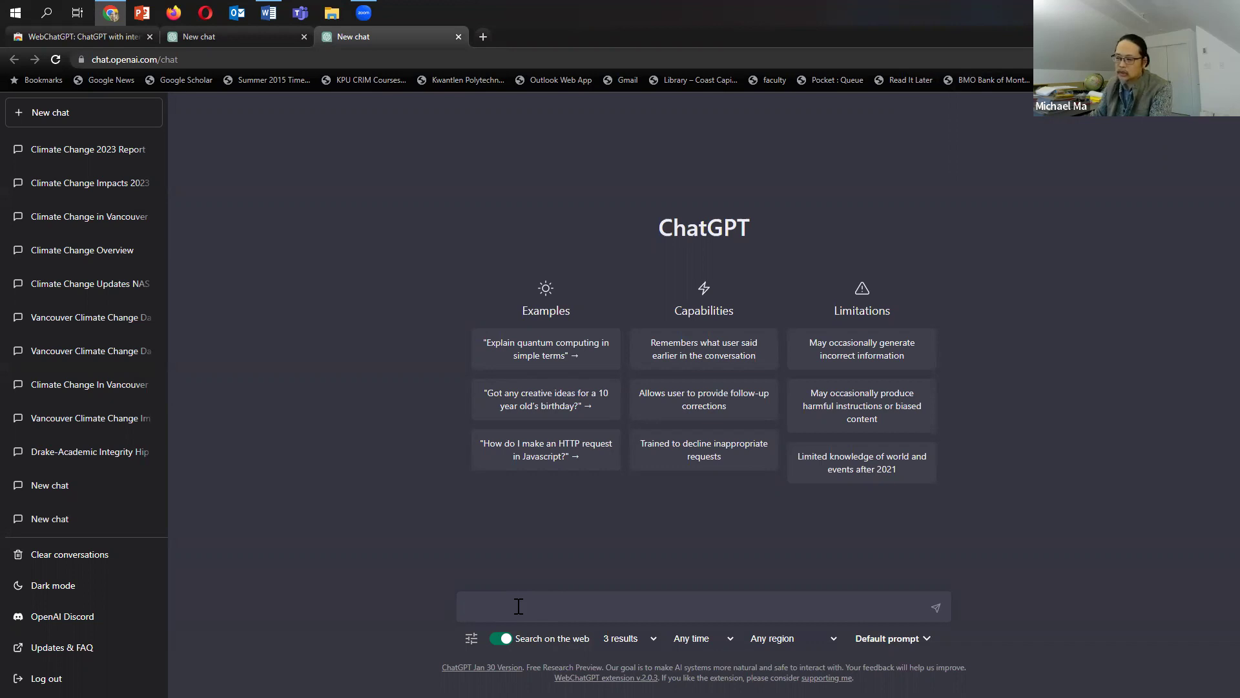
{"action": "left_click", "coordinate": [651, 636]}
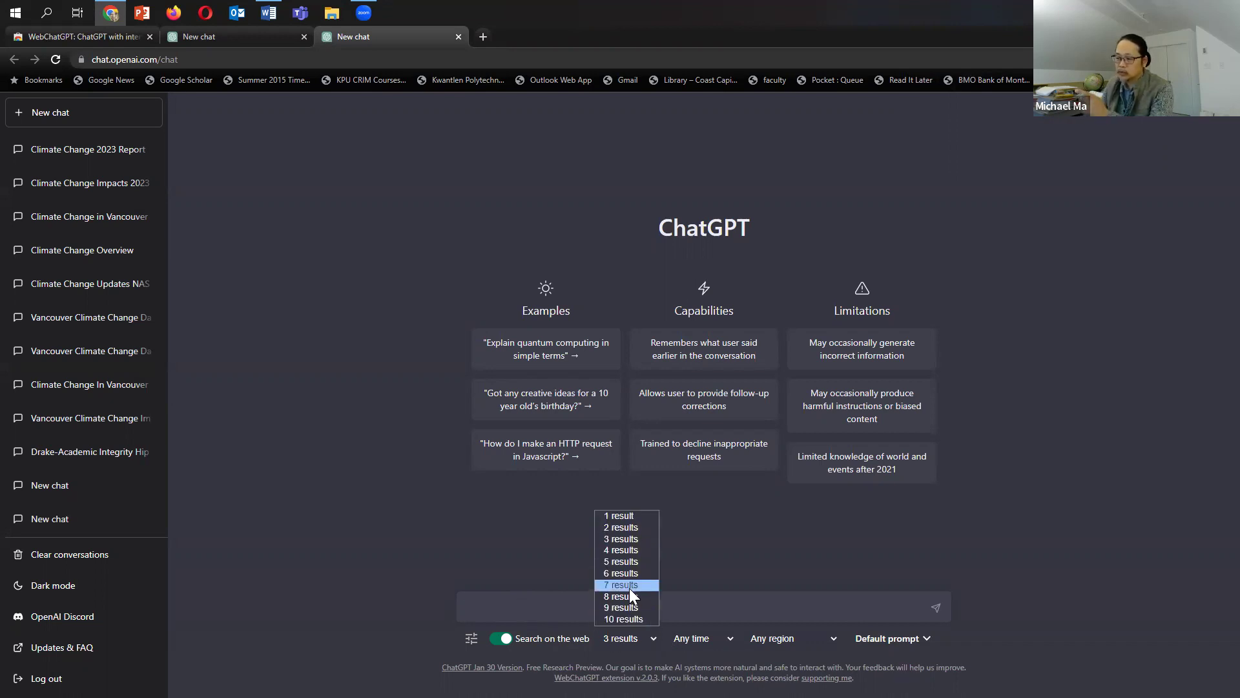
{"action": "left_click", "coordinate": [624, 565]}
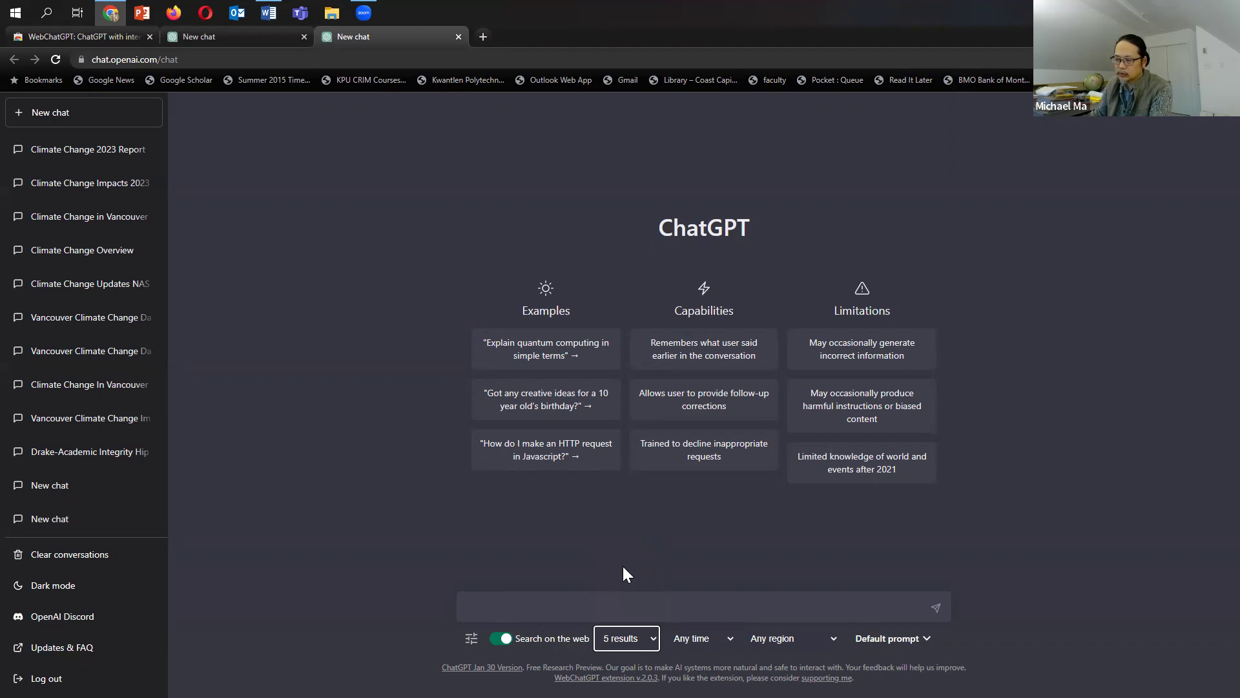
{"action": "left_click", "coordinate": [730, 640]}
{"action": "left_click", "coordinate": [730, 639]}
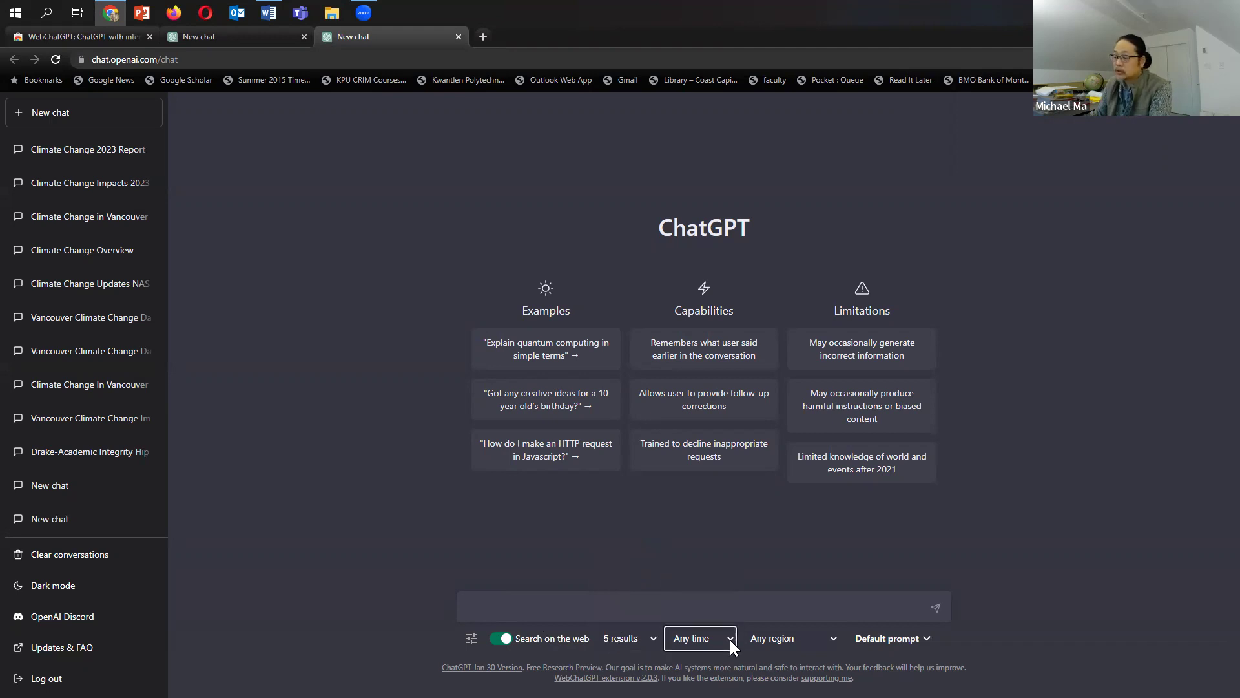
{"action": "left_click", "coordinate": [791, 640]}
{"action": "left_click", "coordinate": [791, 640]}
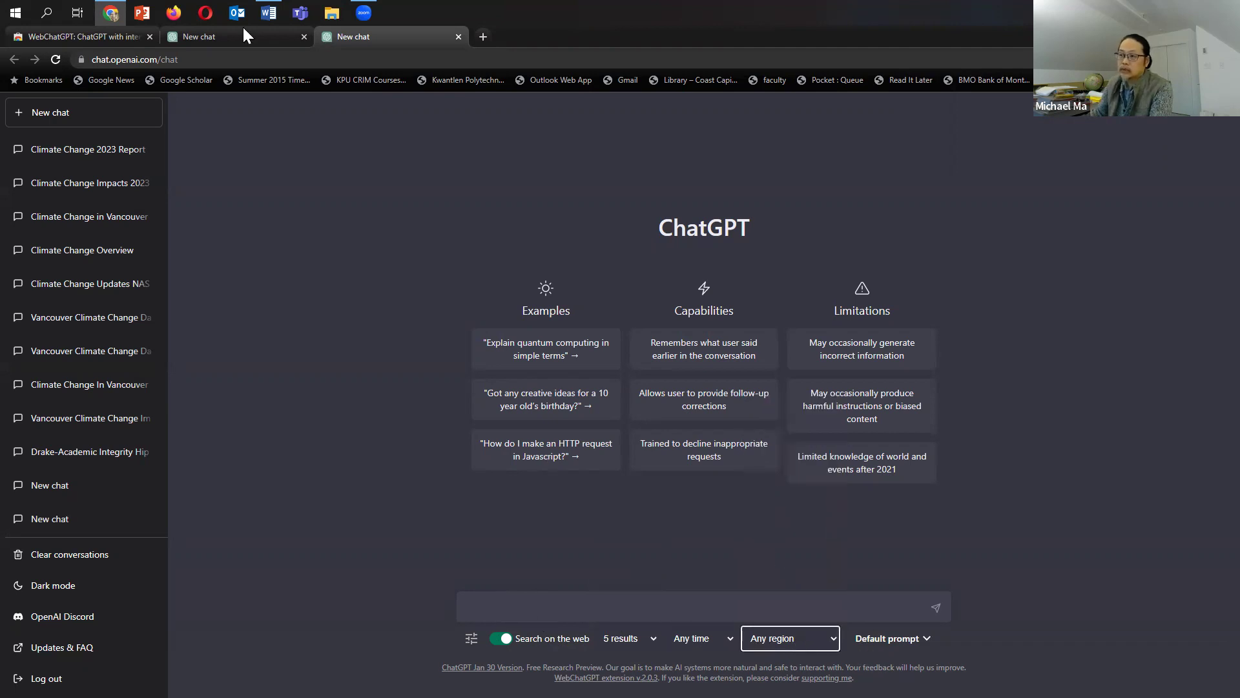
{"action": "key", "text": "alt+Tab"}
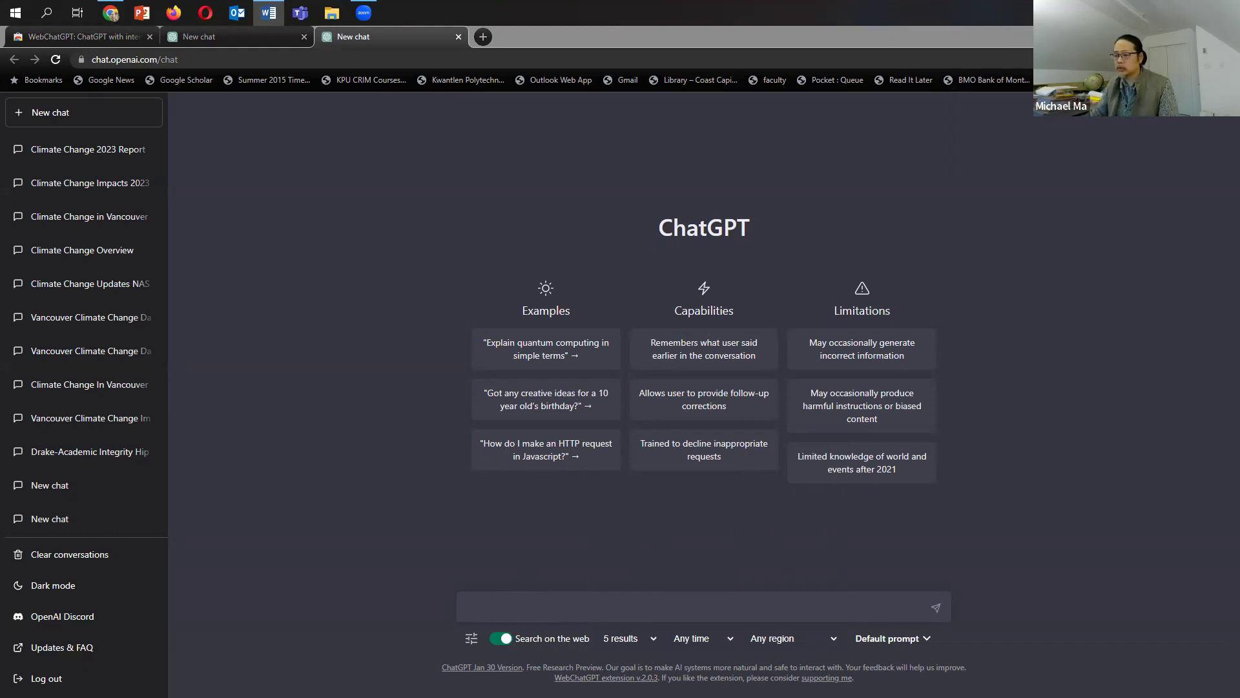
Paste the climate change in 2023 prompt and send it with 5 web results
{"action": "left_click", "coordinate": [581, 608]}
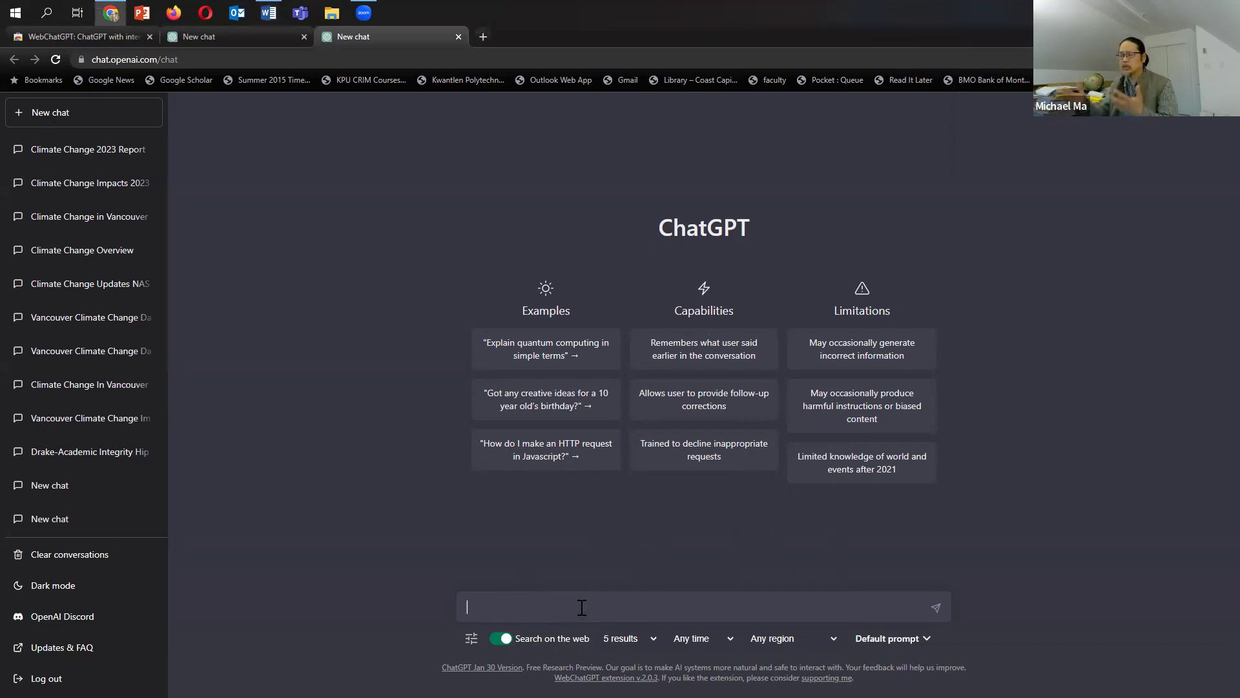
{"action": "type", "text": "Can you tell me about climate change in 2023. Only look at government-based and/or scholarly sources for information. Please include one quote and explanation. Write a 250 word commentary."}
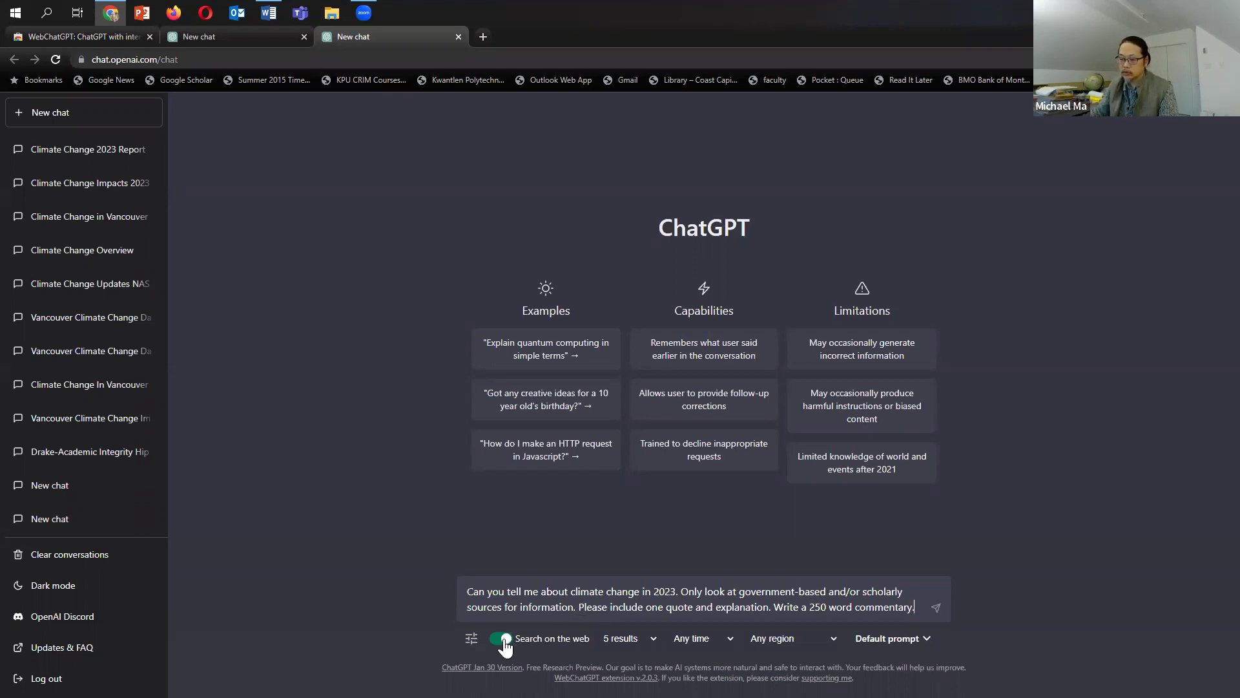
{"action": "left_click", "coordinate": [649, 637]}
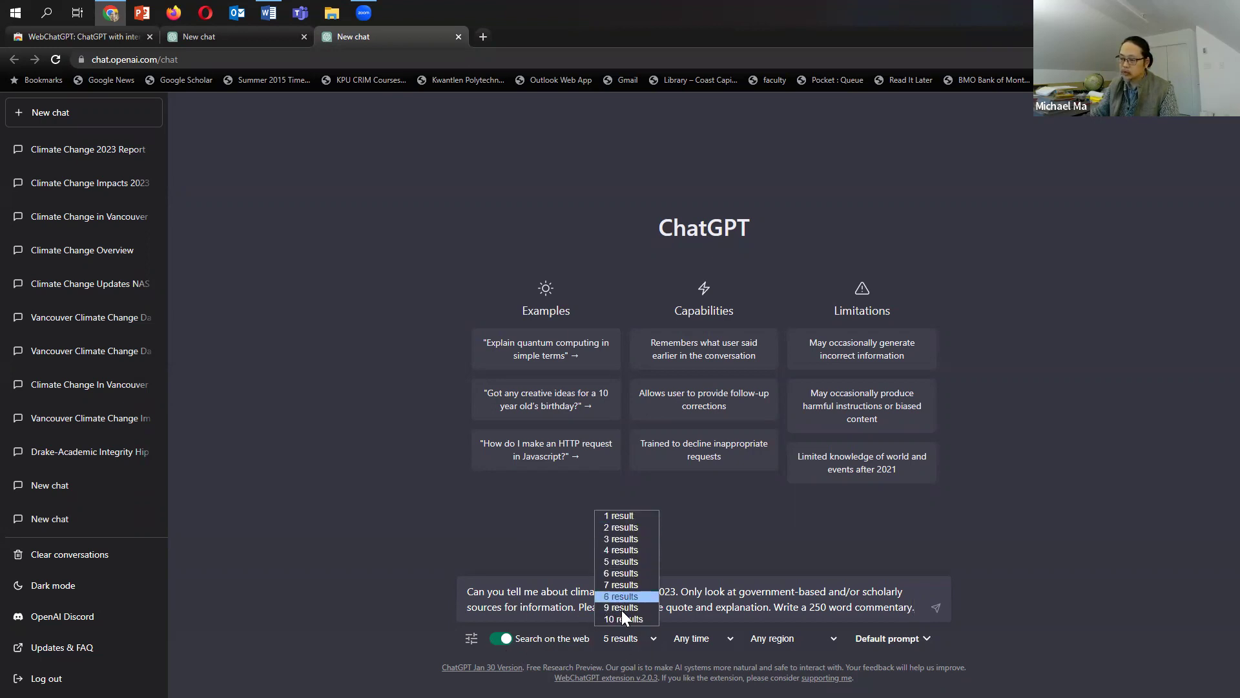
{"action": "left_click", "coordinate": [621, 562]}
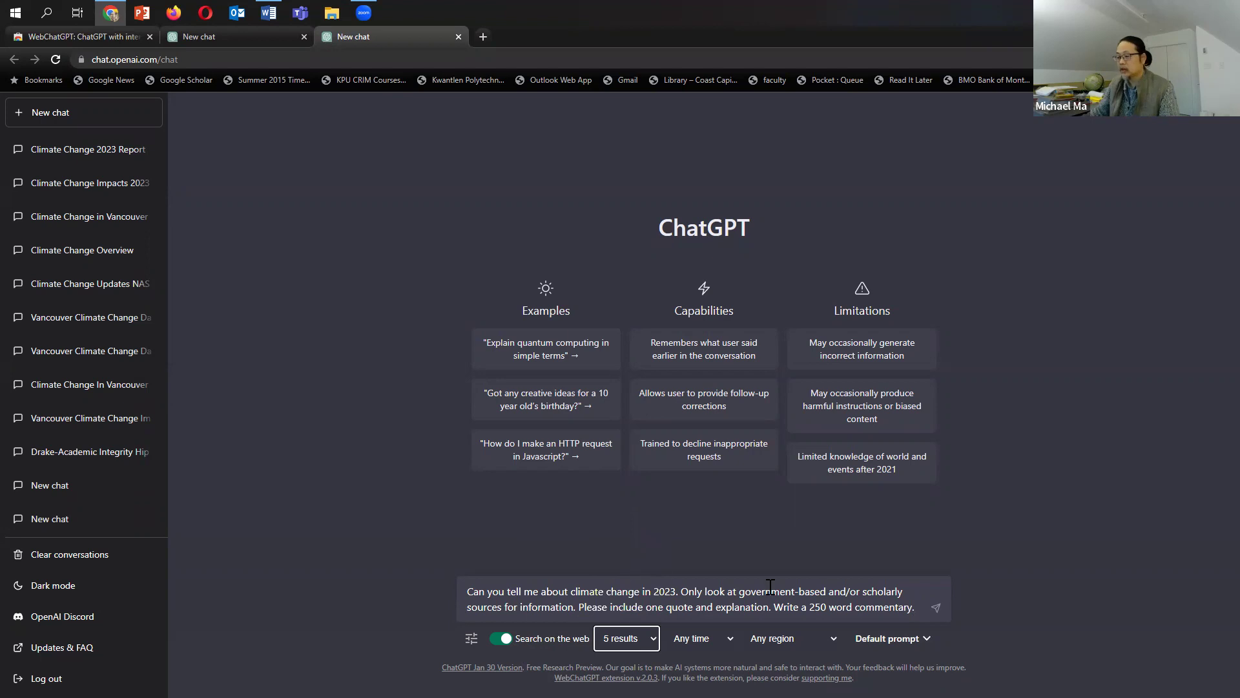
{"action": "left_click", "coordinate": [936, 609]}
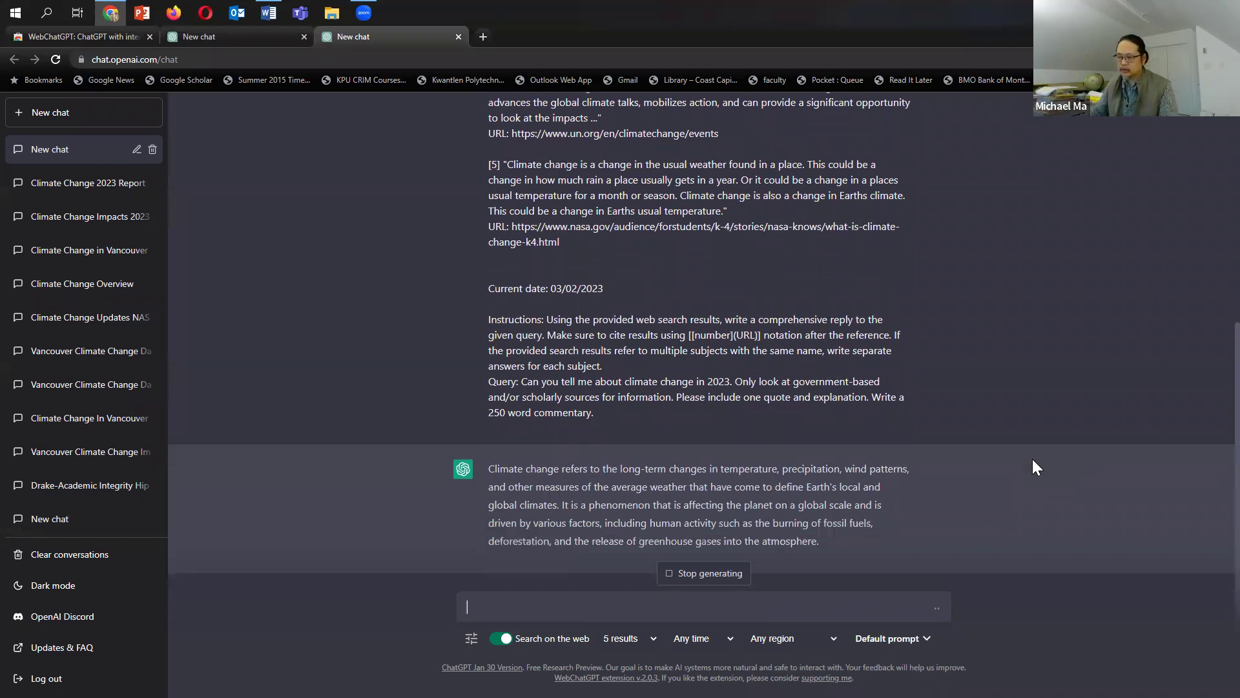
Scroll the climate change answer while ChatGPT finishes writing it with EPA and Climate.gov citations
{"action": "scroll", "coordinate": [1031, 458], "scroll_direction": "up", "scroll_amount": 7}
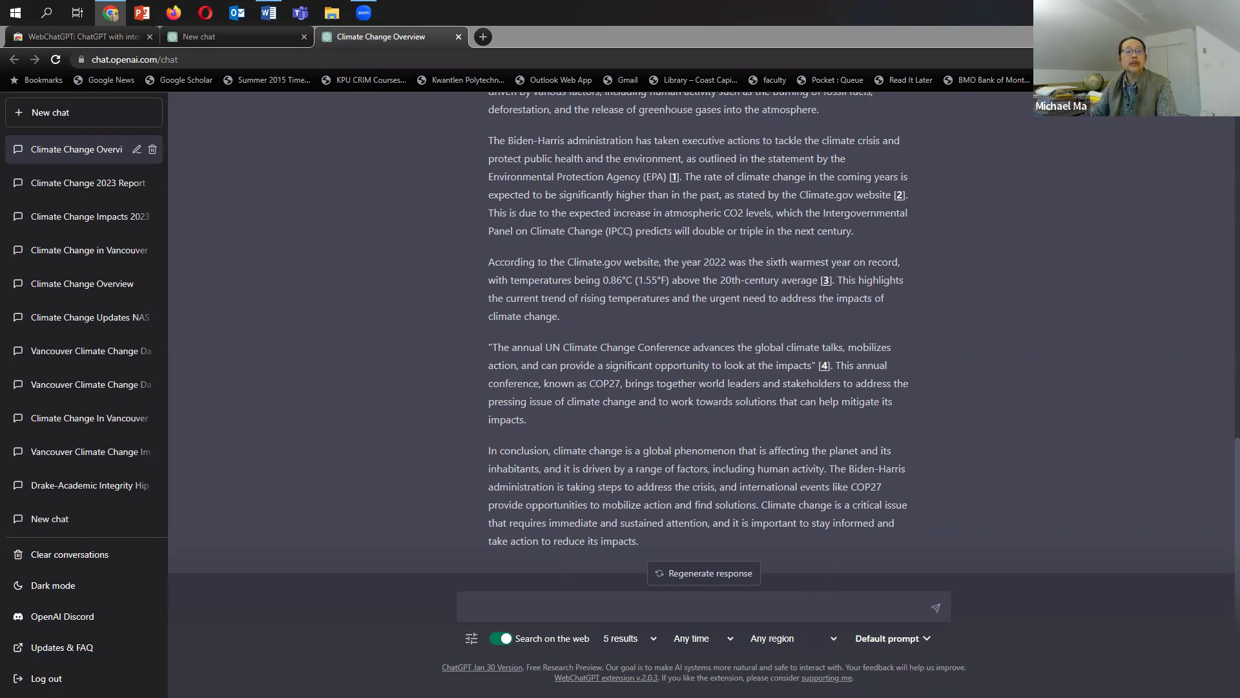
Limit the web search to Canada and raise it to 10 results
{"action": "key", "text": "alt+Tab"}
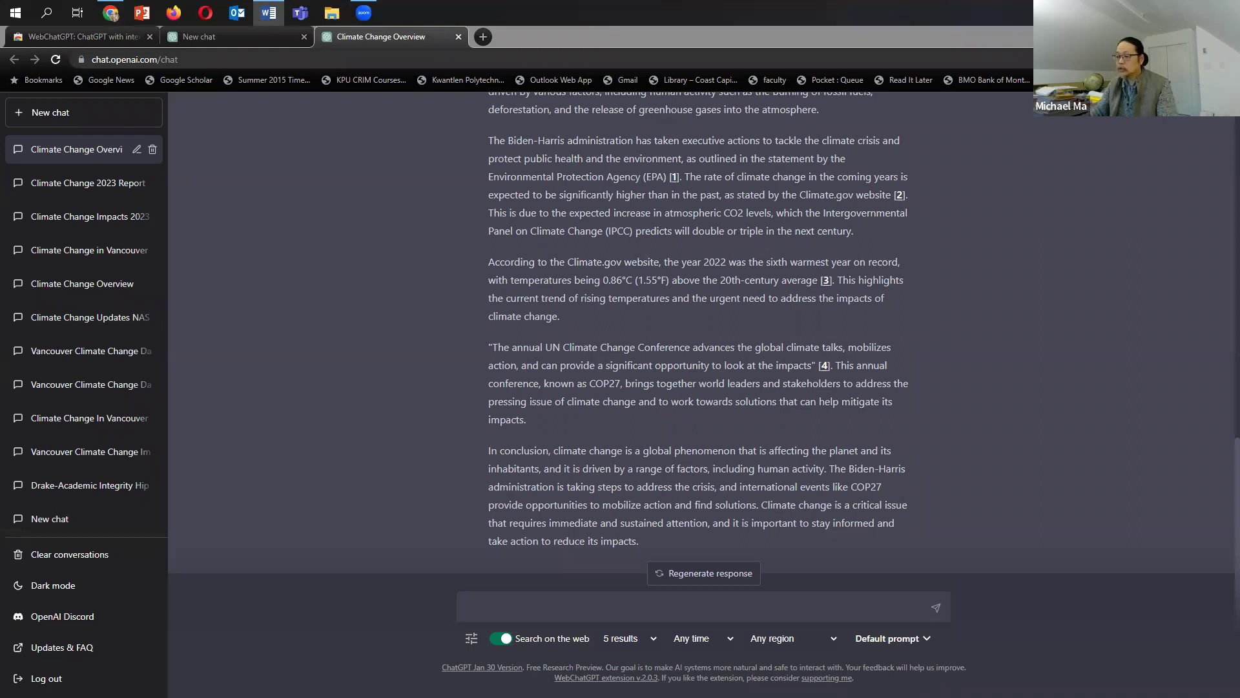
{"action": "left_click", "coordinate": [833, 639]}
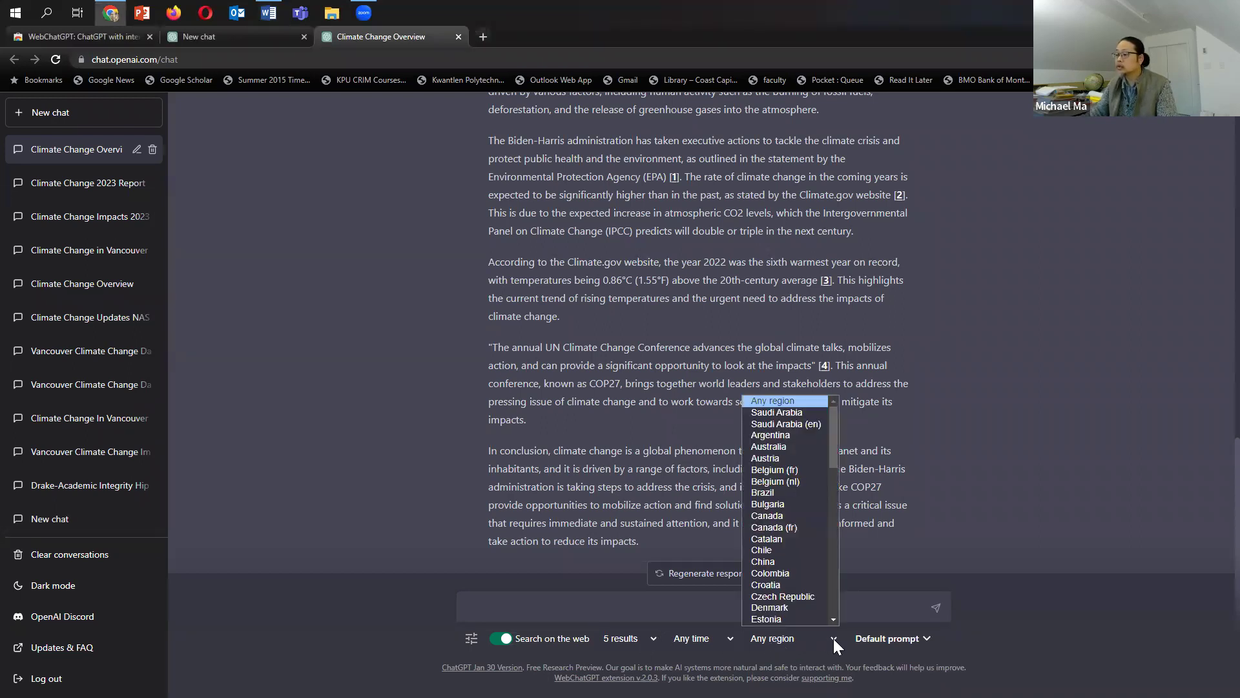
{"action": "left_click", "coordinate": [793, 519]}
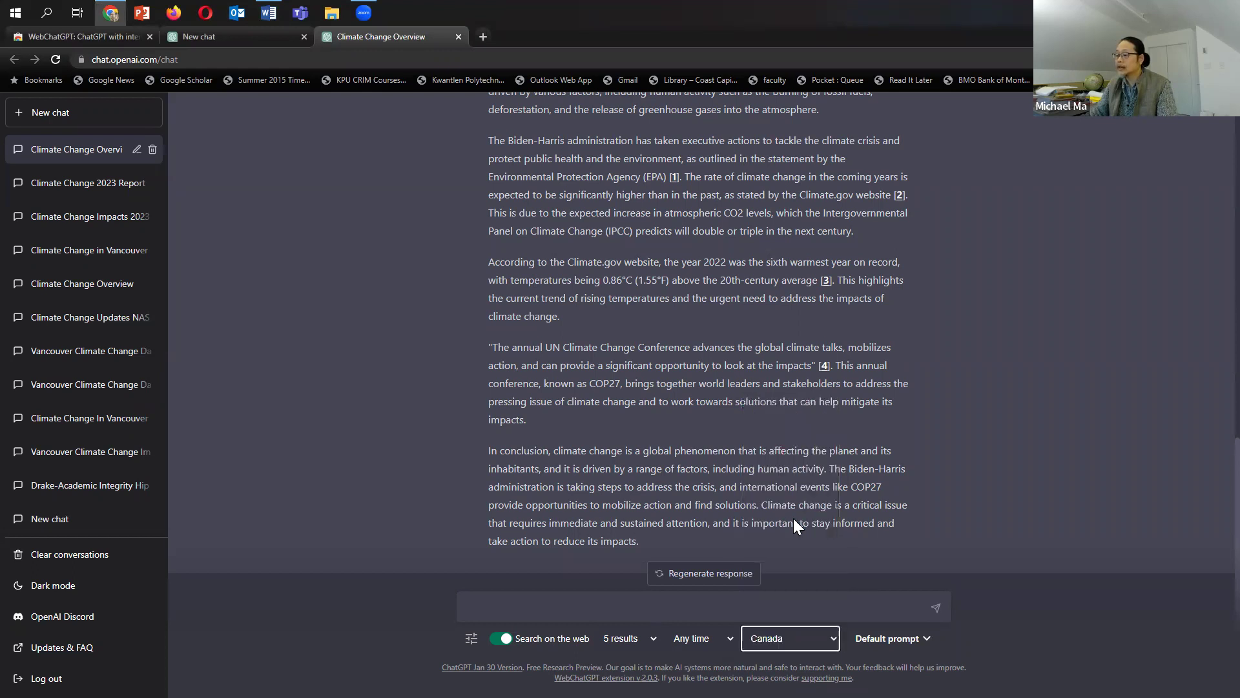
{"action": "left_click", "coordinate": [651, 637]}
{"action": "left_click", "coordinate": [639, 621]}
Paste and send the Vancouver prompt on wildfires, heat domes and rising sea levels
{"action": "left_click", "coordinate": [621, 609]}
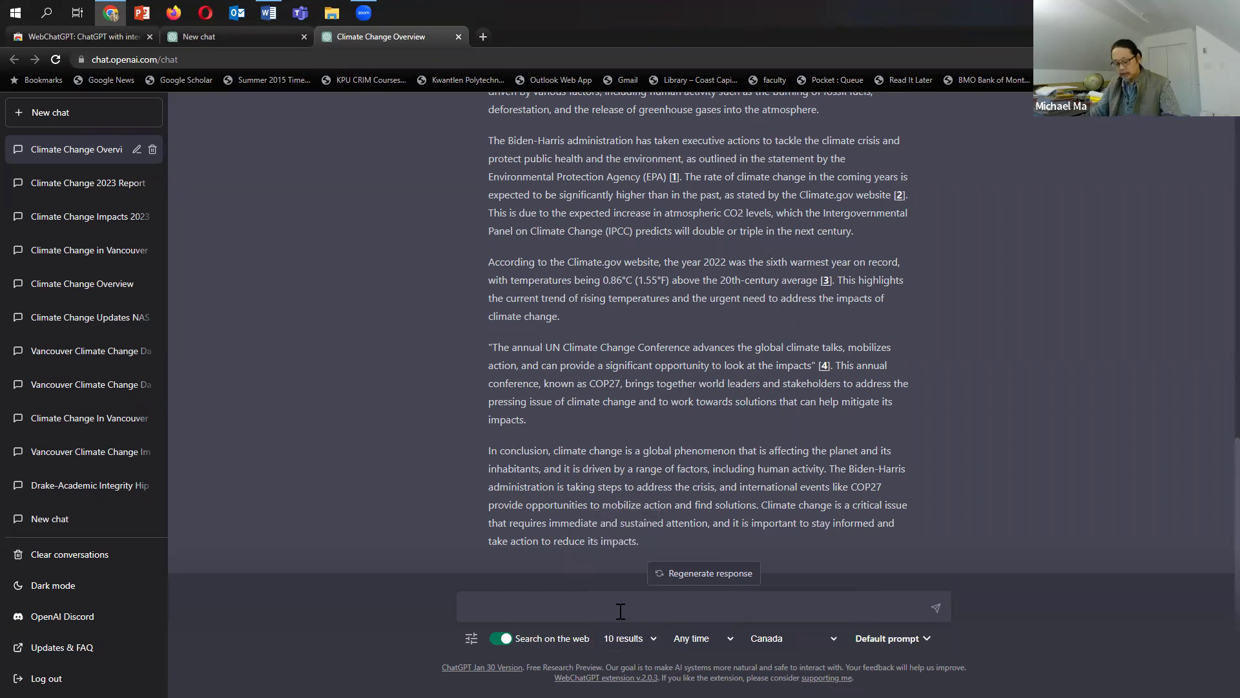
{"action": "type", "text": "Can you write a 200 word comment on the dangers of Climate Change in the context of Vancouver, BC in 2023? Please mention wildfires, heat domes, and rising sea levels."}
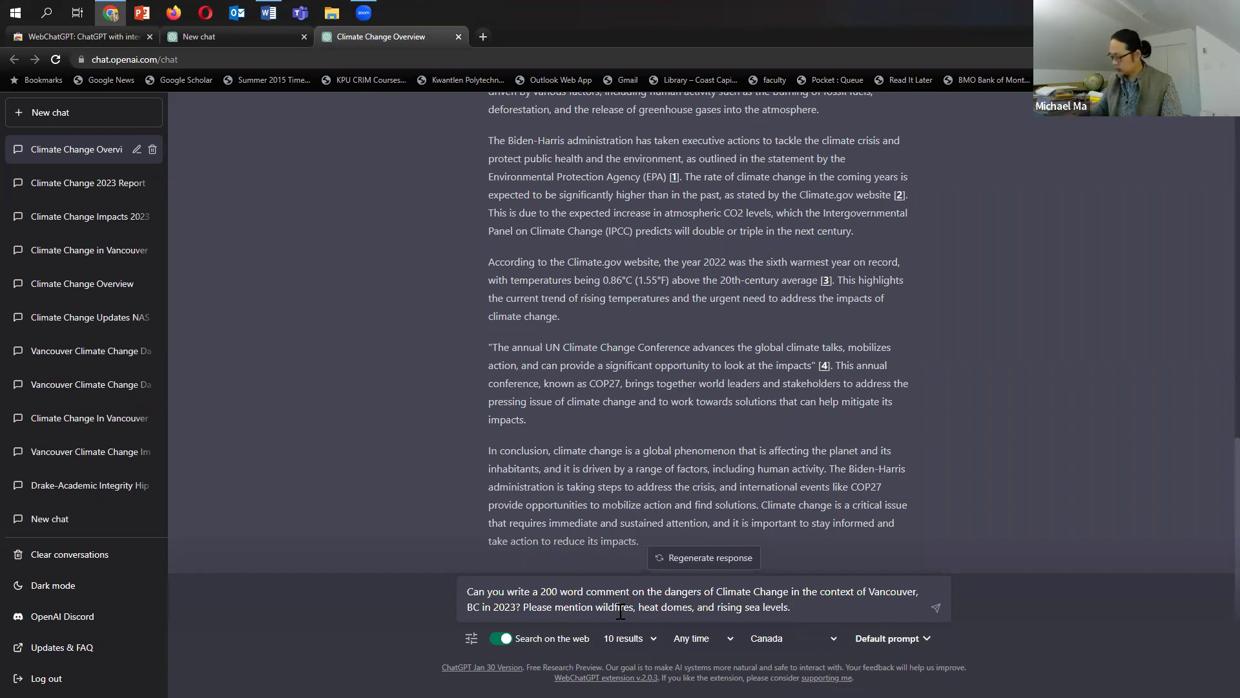
{"action": "key", "text": "Return"}
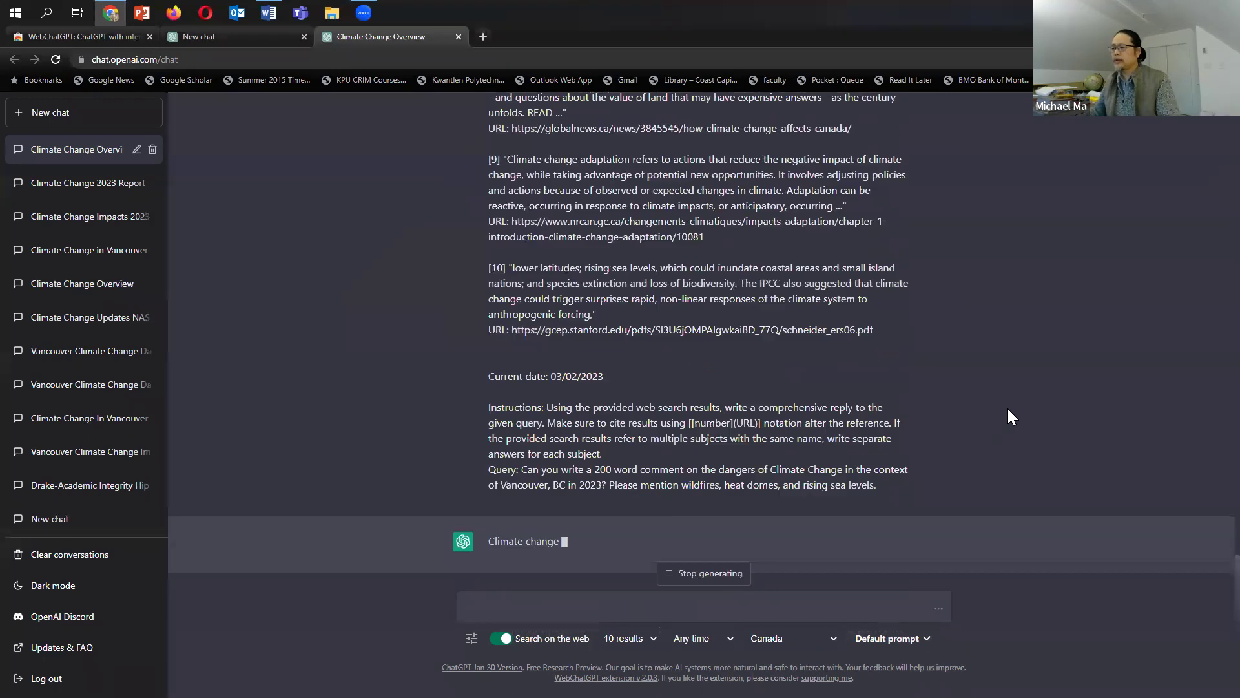
Scroll through the Vancouver web sources, including the vancouver.ca sea-level-rise and Climate Emergency pages
{"action": "scroll", "coordinate": [981, 338], "scroll_direction": "up", "scroll_amount": 15}
{"action": "scroll", "coordinate": [981, 338], "scroll_direction": "up", "scroll_amount": 2}
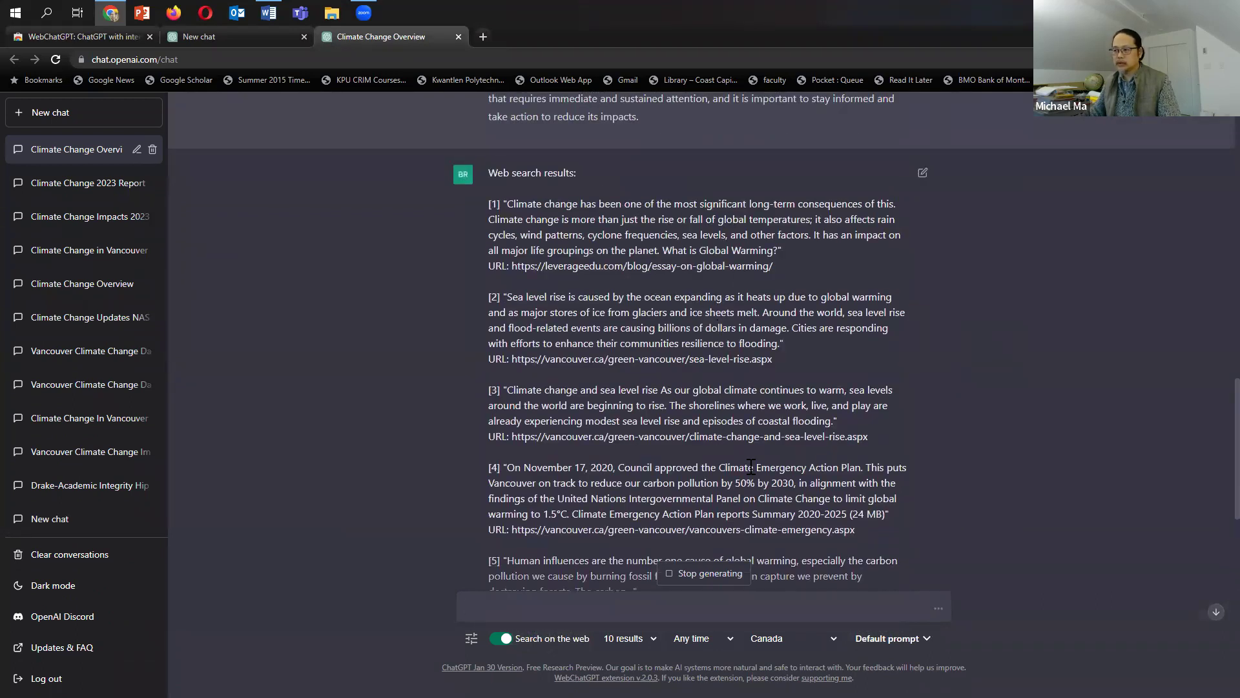
{"action": "scroll", "coordinate": [746, 462], "scroll_direction": "down", "scroll_amount": 3}
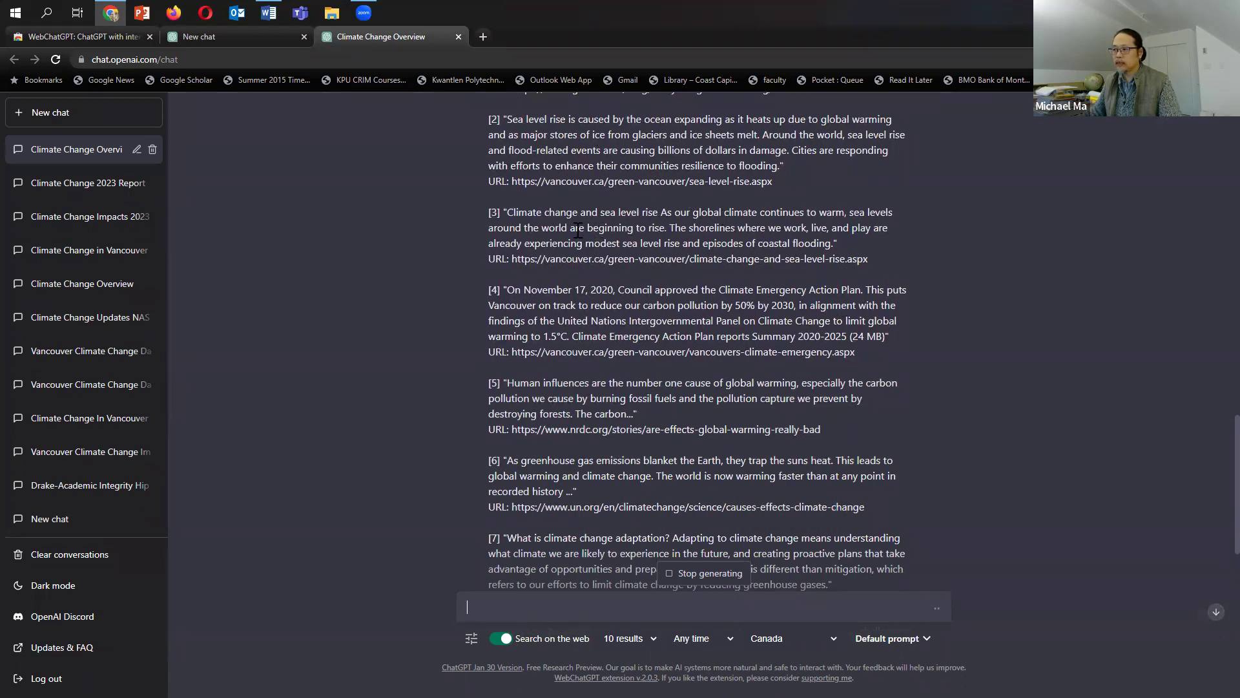
{"action": "scroll", "coordinate": [903, 349], "scroll_direction": "down", "scroll_amount": 7}
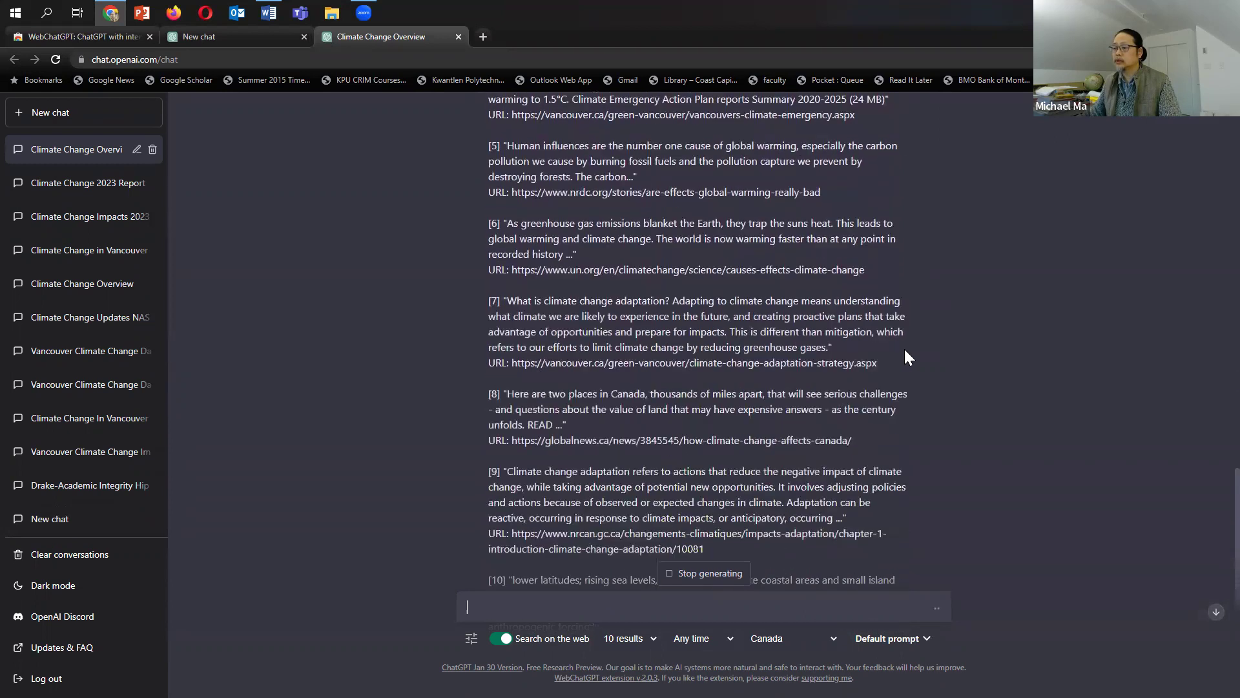
{"action": "scroll", "coordinate": [905, 348], "scroll_direction": "down", "scroll_amount": 3}
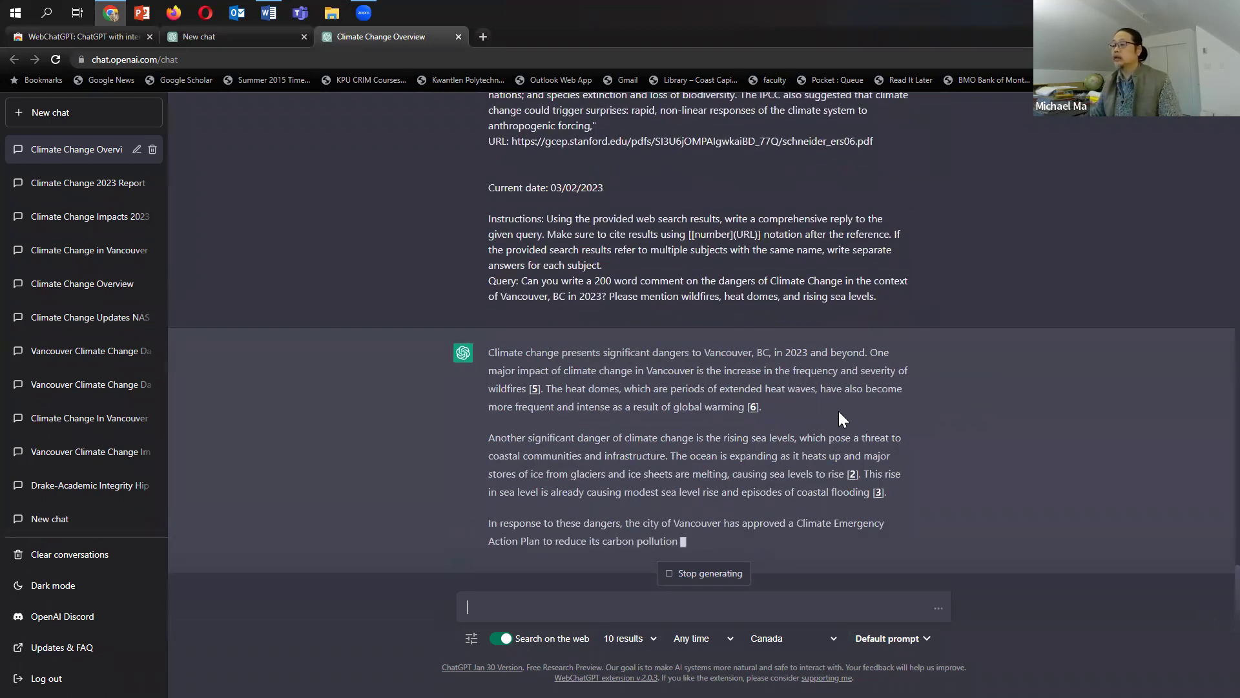
{"action": "scroll", "coordinate": [1075, 445], "scroll_direction": "up", "scroll_amount": 12}
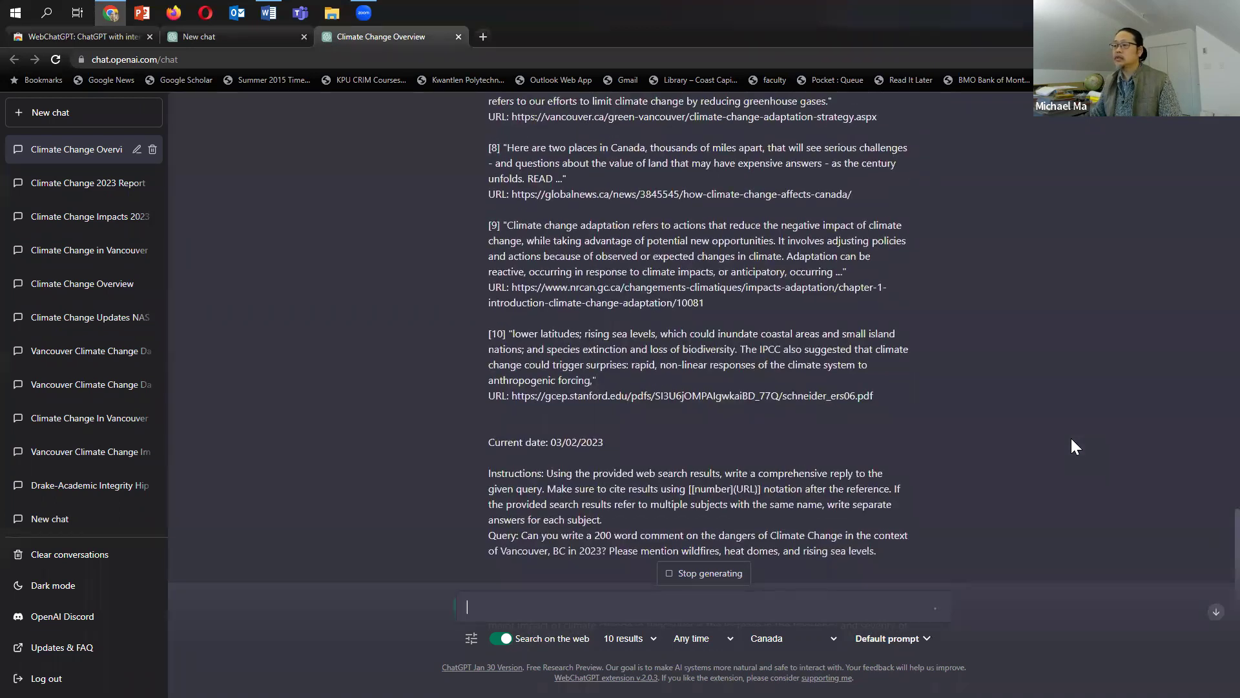
{"action": "scroll", "coordinate": [1071, 446], "scroll_direction": "up", "scroll_amount": 2}
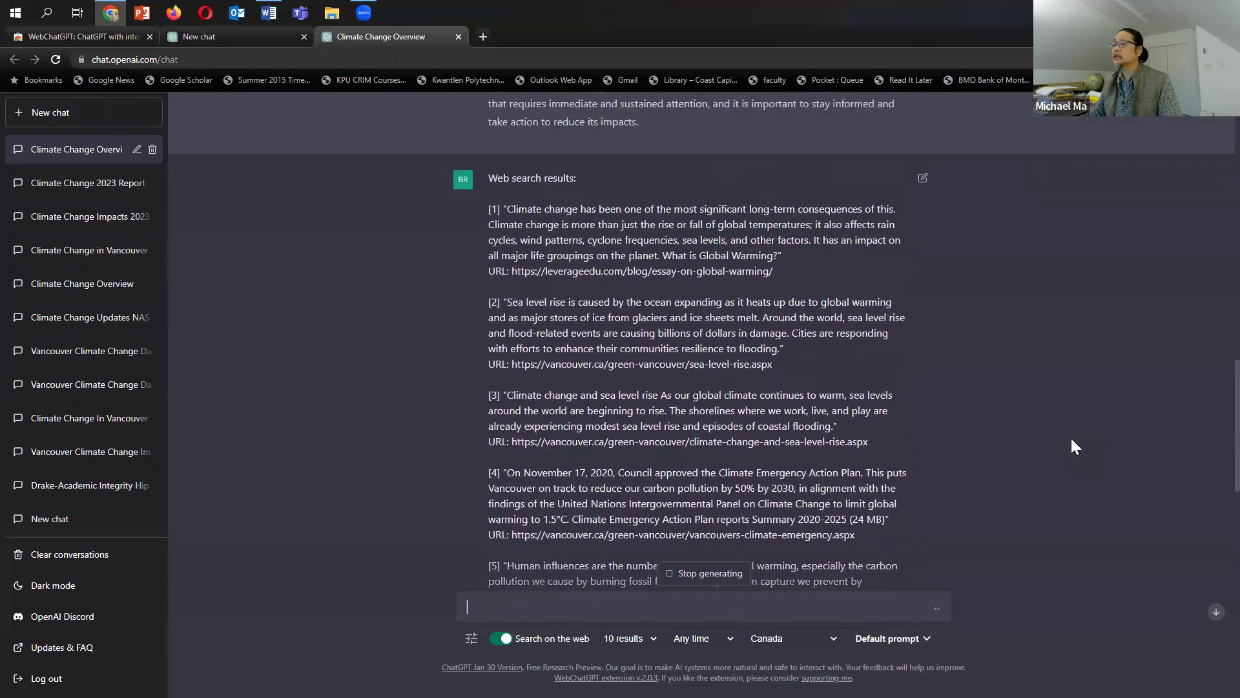
{"action": "scroll", "coordinate": [1072, 440], "scroll_direction": "down", "scroll_amount": 1}
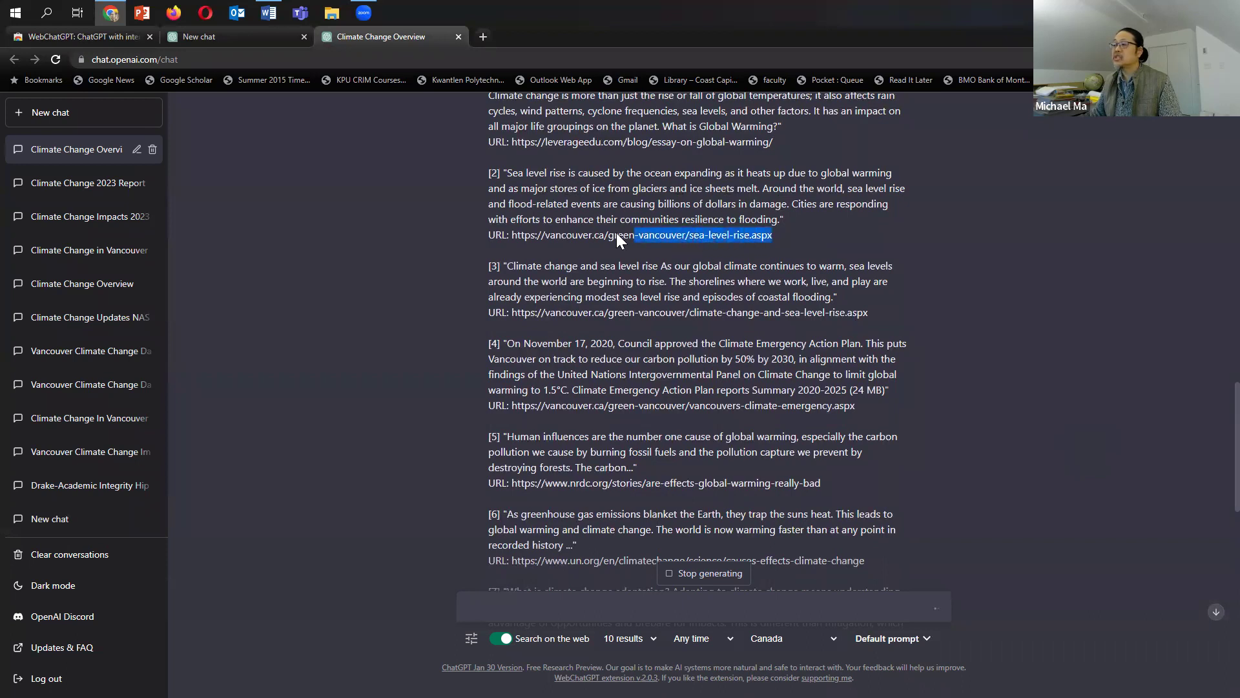
Open the City of Vancouver Sea level rise page from source [2]'s URL in a new tab
{"action": "left_click_drag", "start_coordinate": [505, 241], "coordinate": [491, 240]}
{"action": "key", "text": "ctrl+c"}
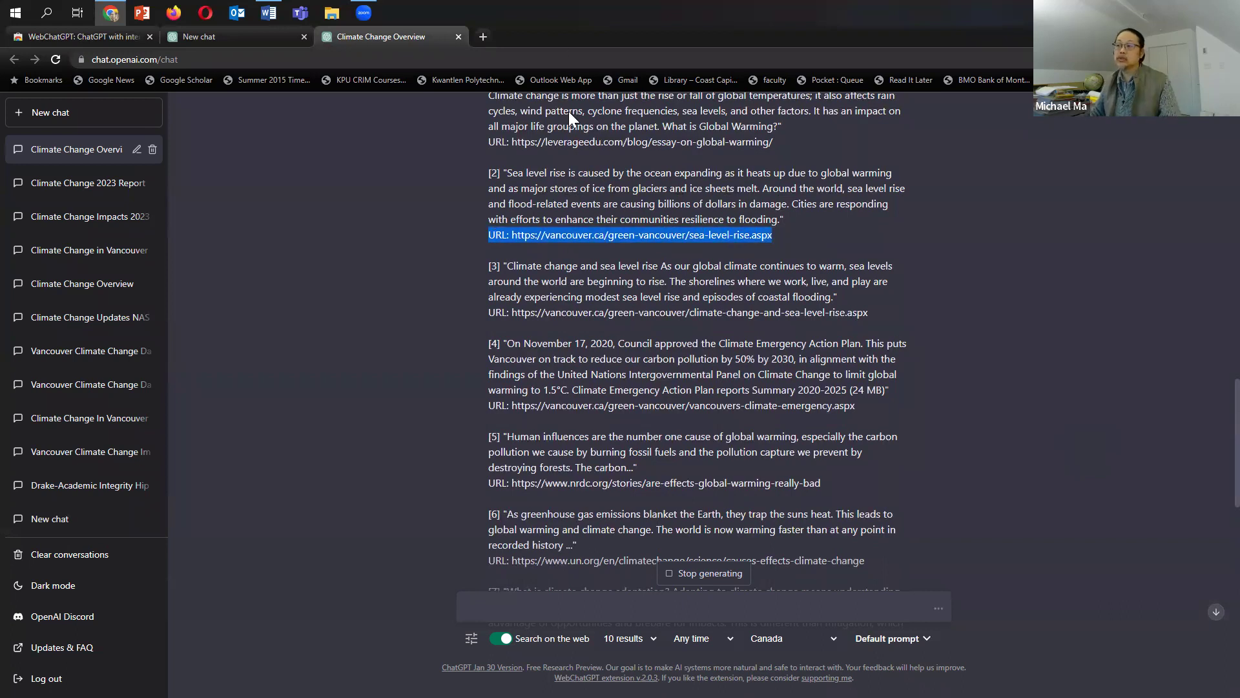
{"action": "left_click", "coordinate": [483, 38]}
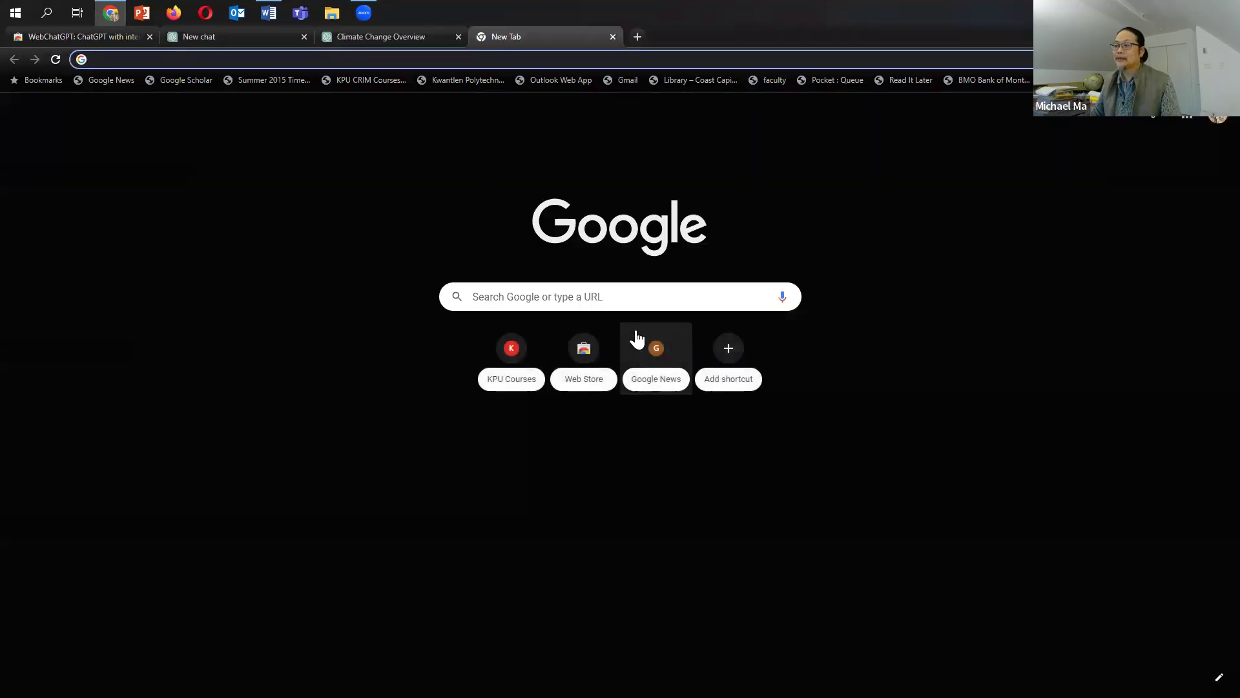
{"action": "left_click", "coordinate": [638, 303]}
{"action": "key", "text": "ctrl+v"}
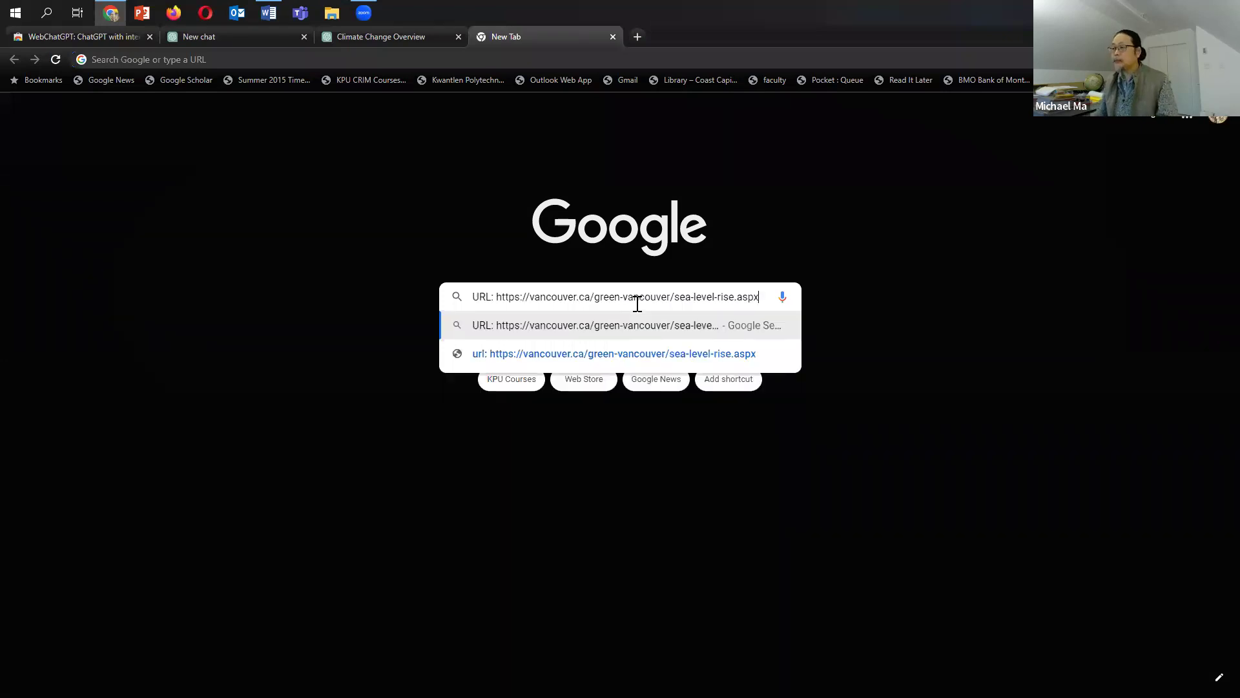
{"action": "key", "text": "Return"}
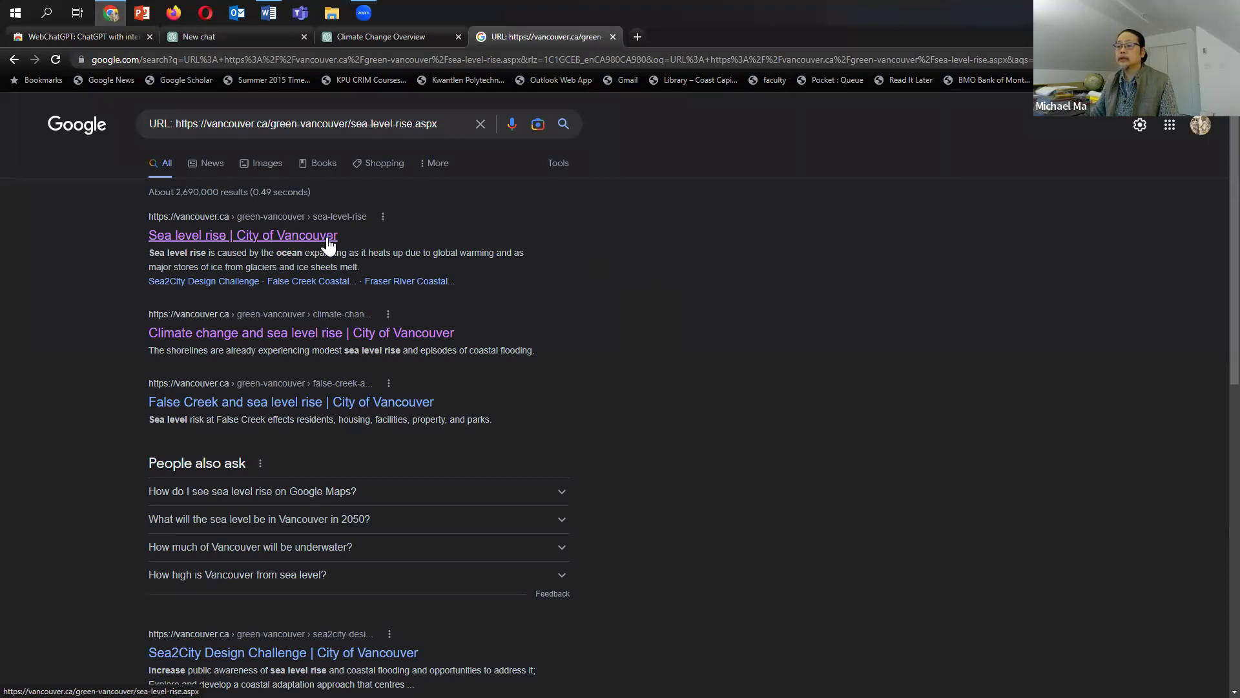
{"action": "left_click", "coordinate": [329, 242]}
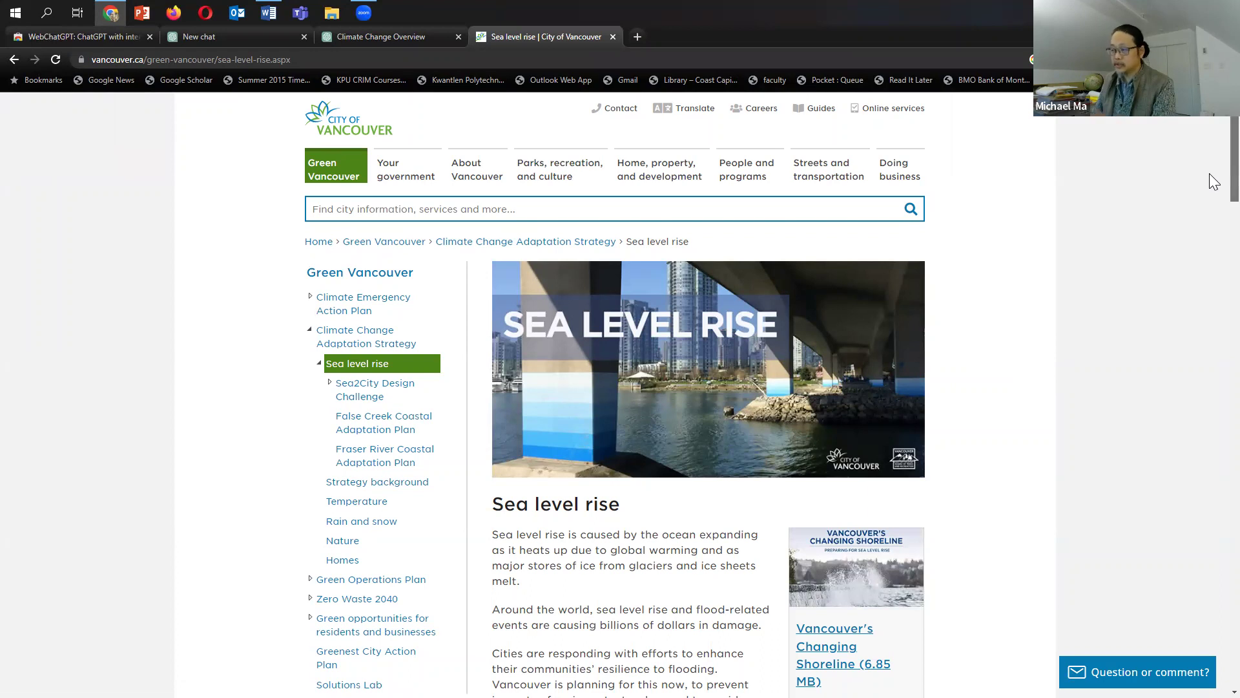
Scroll through the Sea level rise page to read its content
{"action": "scroll", "coordinate": [1215, 181], "scroll_direction": "down", "scroll_amount": 1}
{"action": "scroll", "coordinate": [1214, 187], "scroll_direction": "down", "scroll_amount": 6}
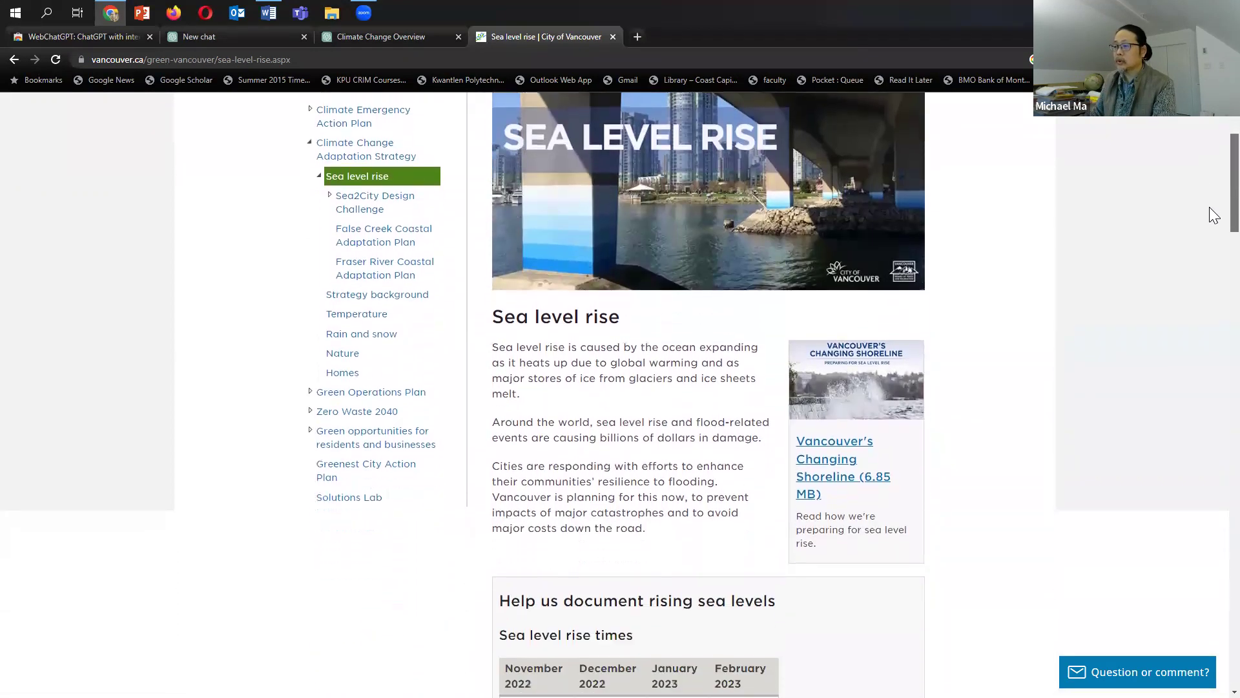
{"action": "scroll", "coordinate": [1214, 245], "scroll_direction": "down", "scroll_amount": 1}
{"action": "scroll", "coordinate": [1214, 250], "scroll_direction": "up", "scroll_amount": 2}
{"action": "scroll", "coordinate": [1214, 256], "scroll_direction": "down", "scroll_amount": 2}
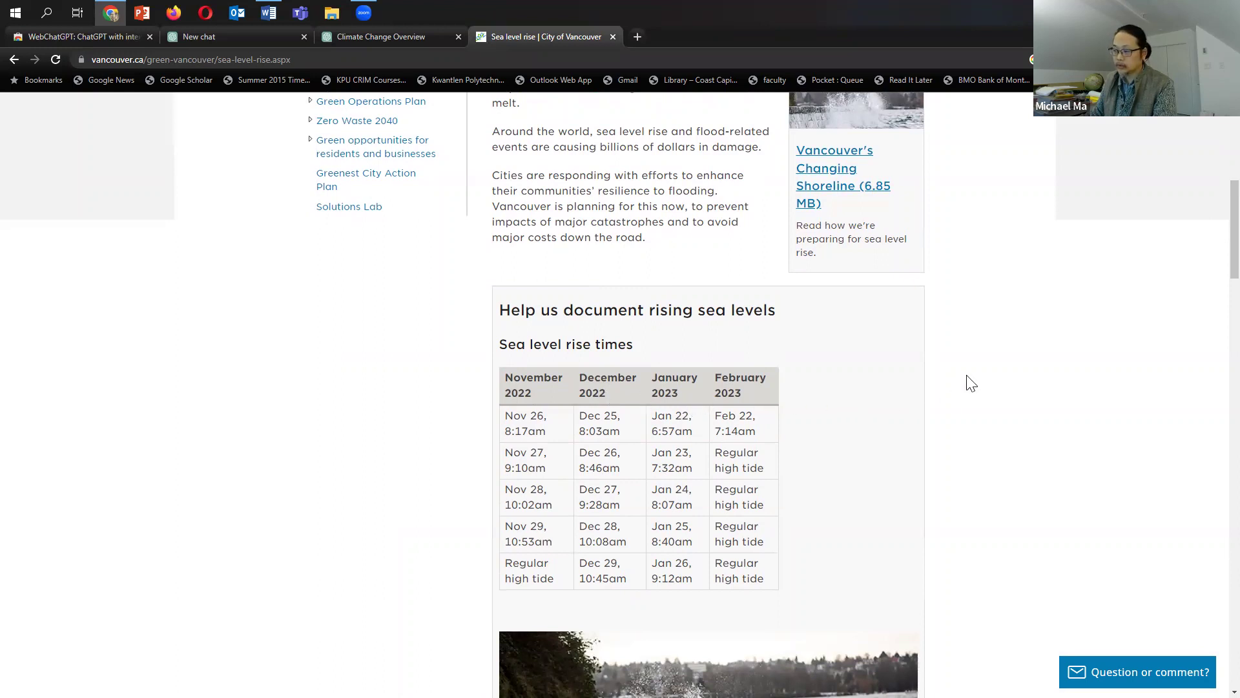
{"action": "left_click_drag", "start_coordinate": [1212, 214], "coordinate": [1199, 133]}
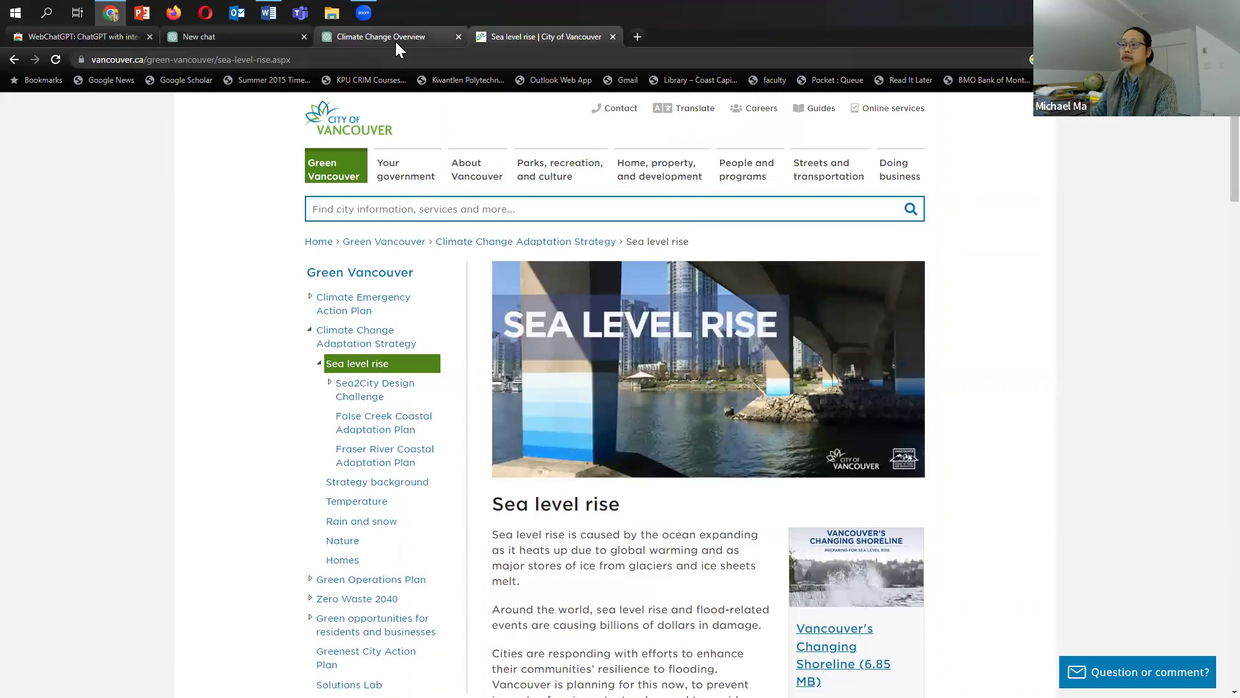
Read the finished Vancouver answer citing wildfires, heat domes, sea-level rise and the Climate Emergency Action Plan
{"action": "left_click", "coordinate": [397, 42]}
{"action": "left_click", "coordinate": [989, 395]}
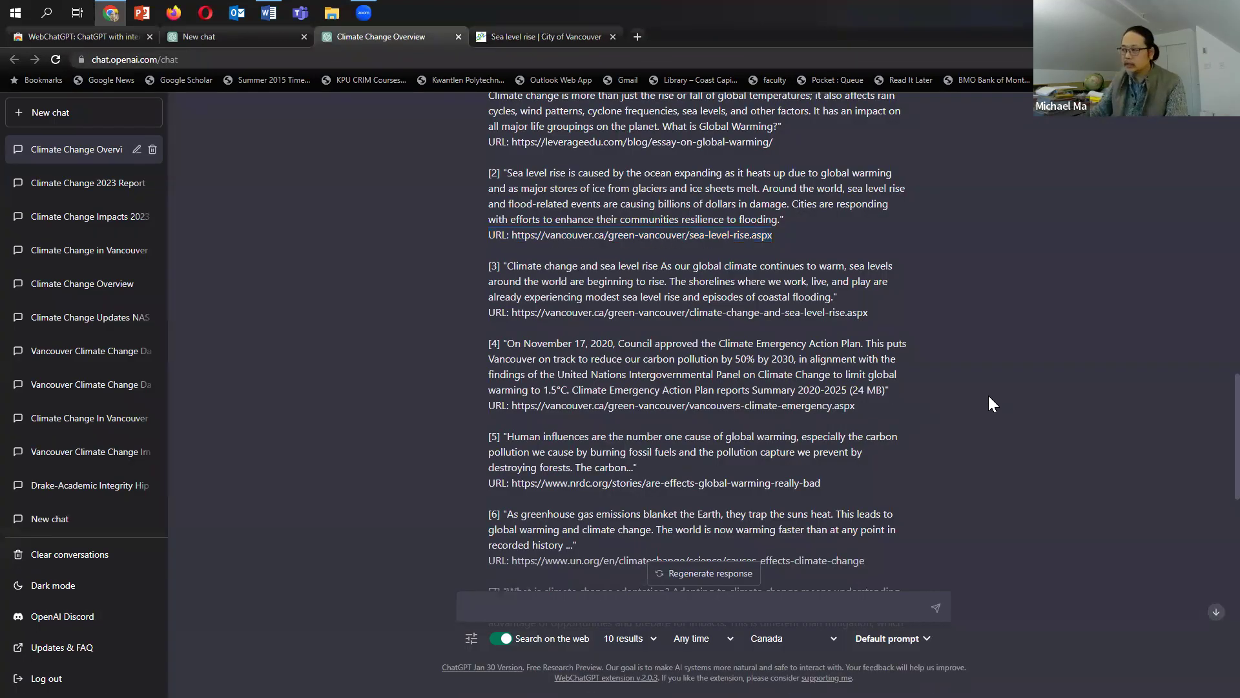
{"action": "scroll", "coordinate": [1015, 386], "scroll_direction": "down", "scroll_amount": 15}
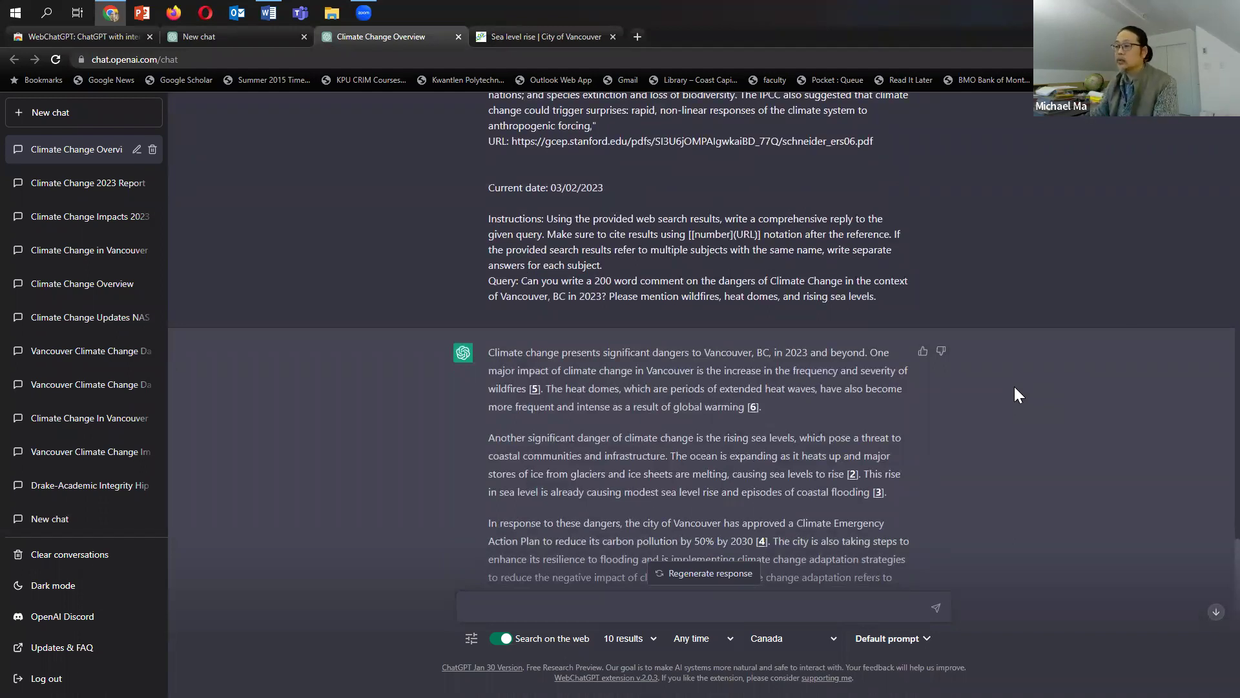
{"action": "scroll", "coordinate": [1015, 388], "scroll_direction": "down", "scroll_amount": 1}
{"action": "scroll", "coordinate": [1014, 388], "scroll_direction": "down", "scroll_amount": 2}
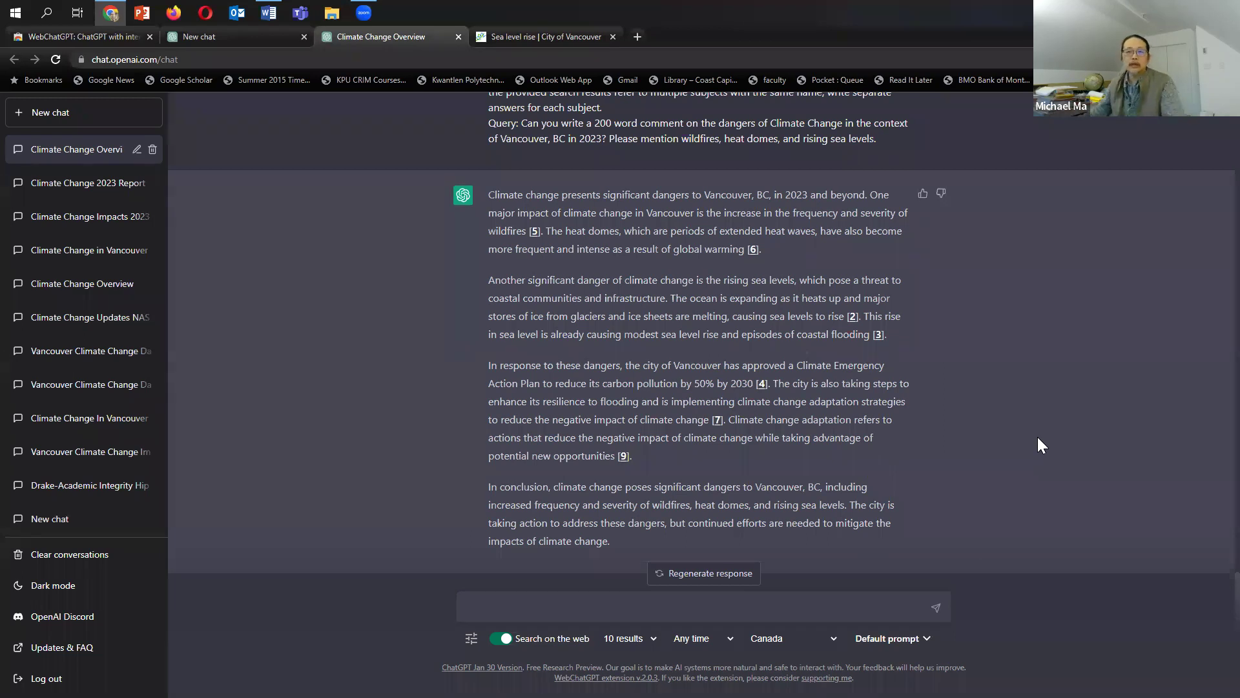
{"action": "left_click", "coordinate": [546, 291]}
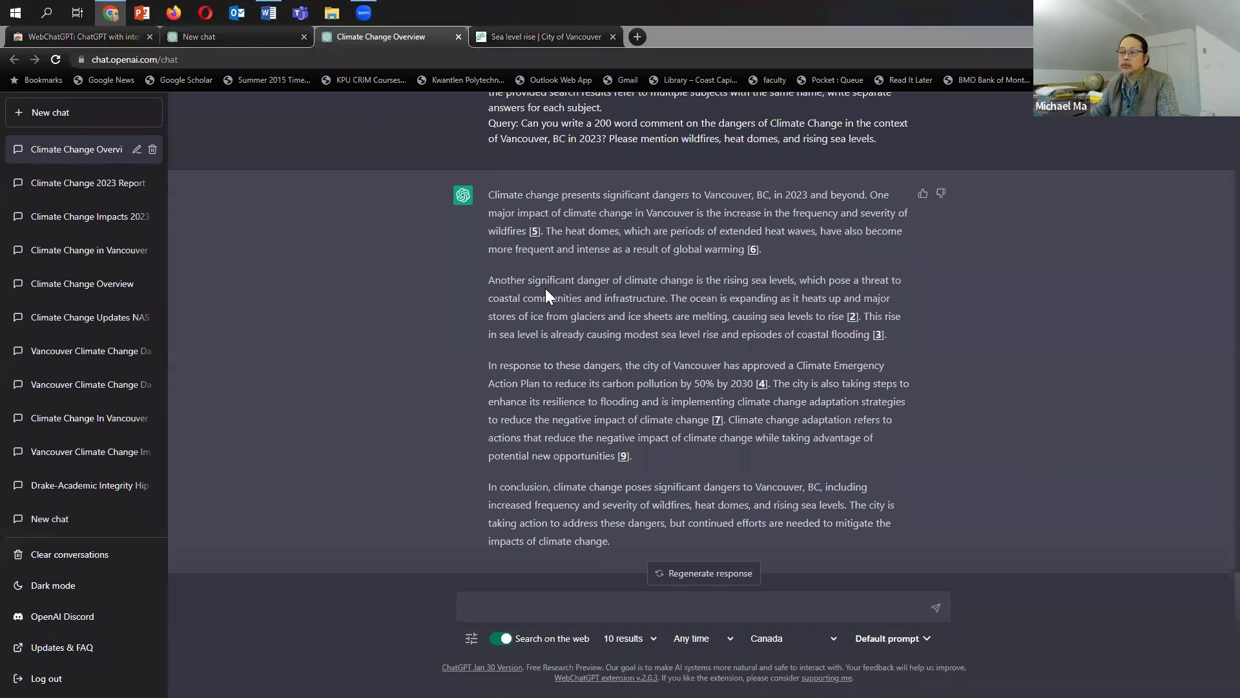